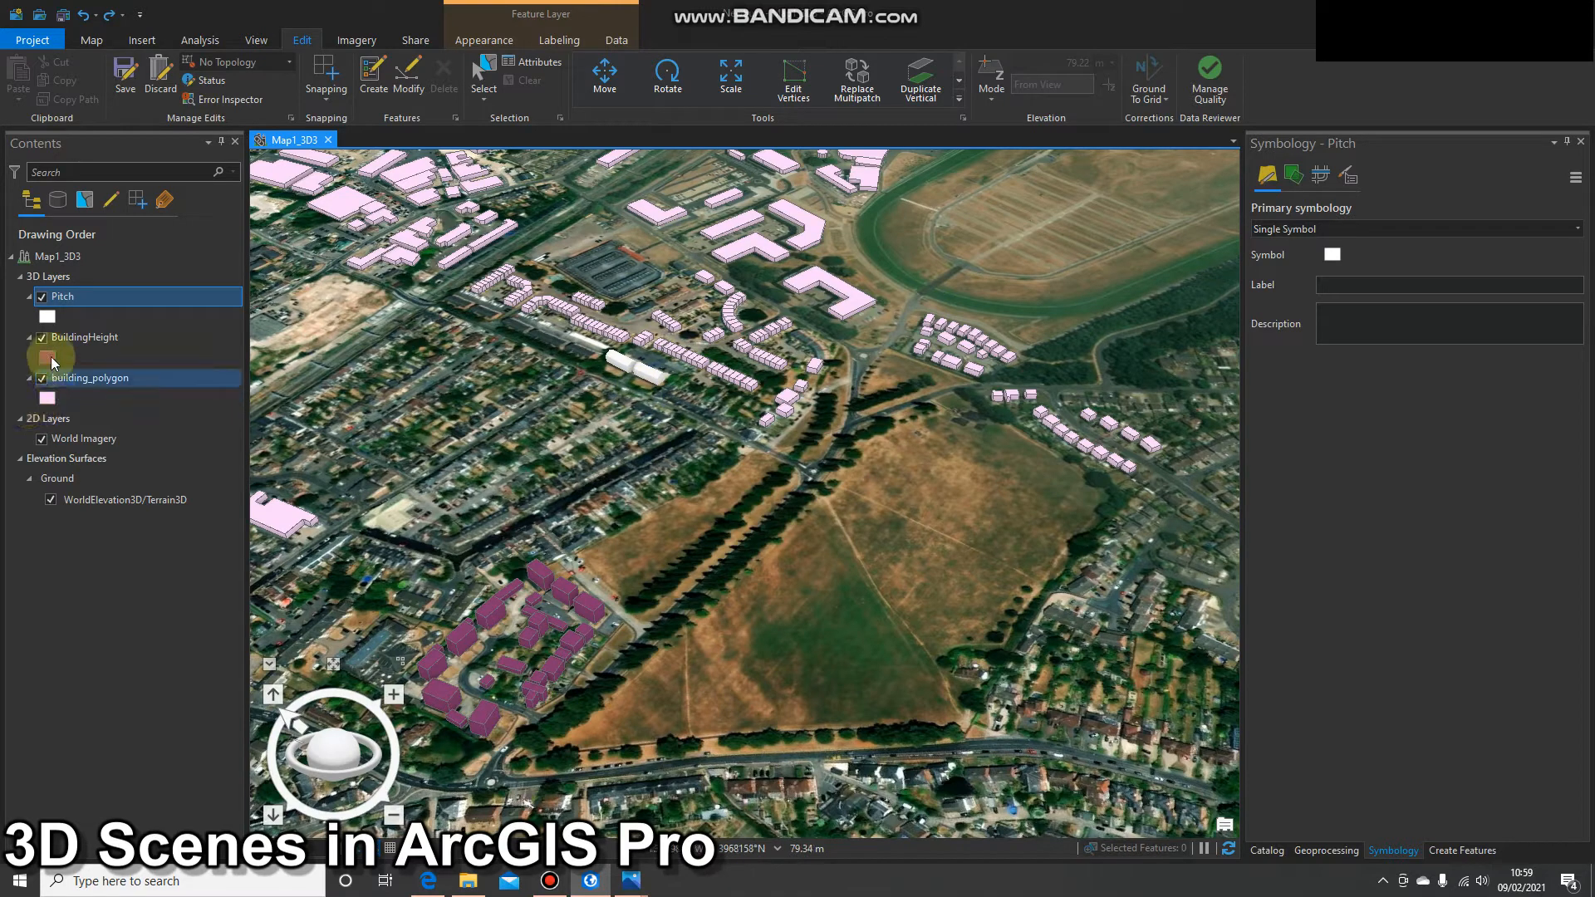
Step: Apply the ArcGIS 3D Brick symbol to both the BuildingHeight and building_polygon layers
{"action": "left_click", "coordinate": [47, 357]}
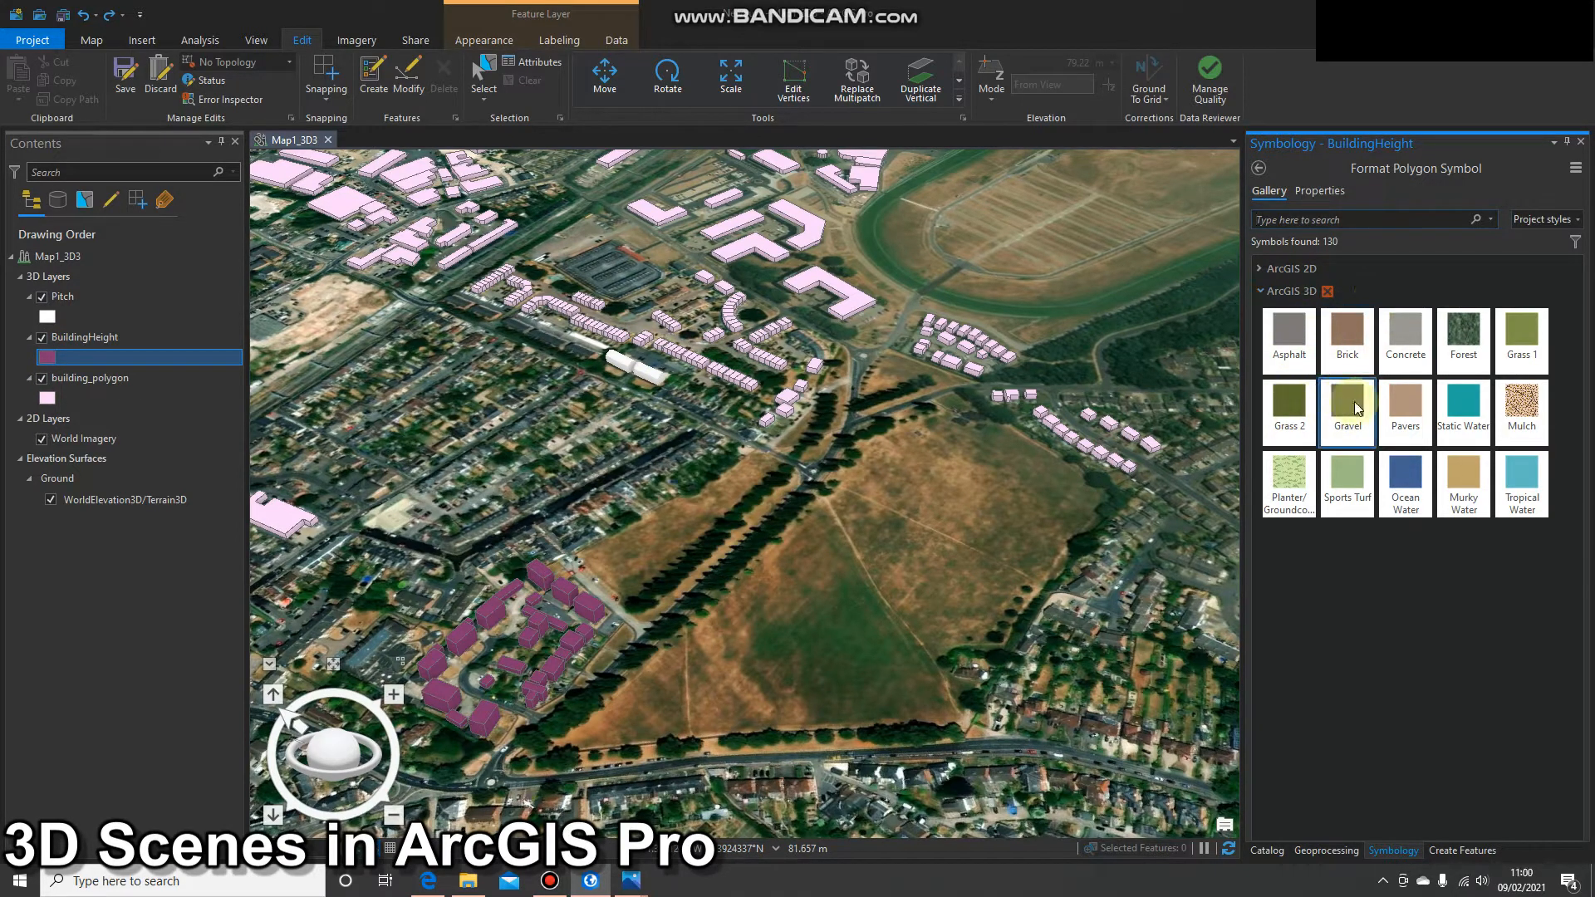
{"action": "left_click", "coordinate": [1351, 337]}
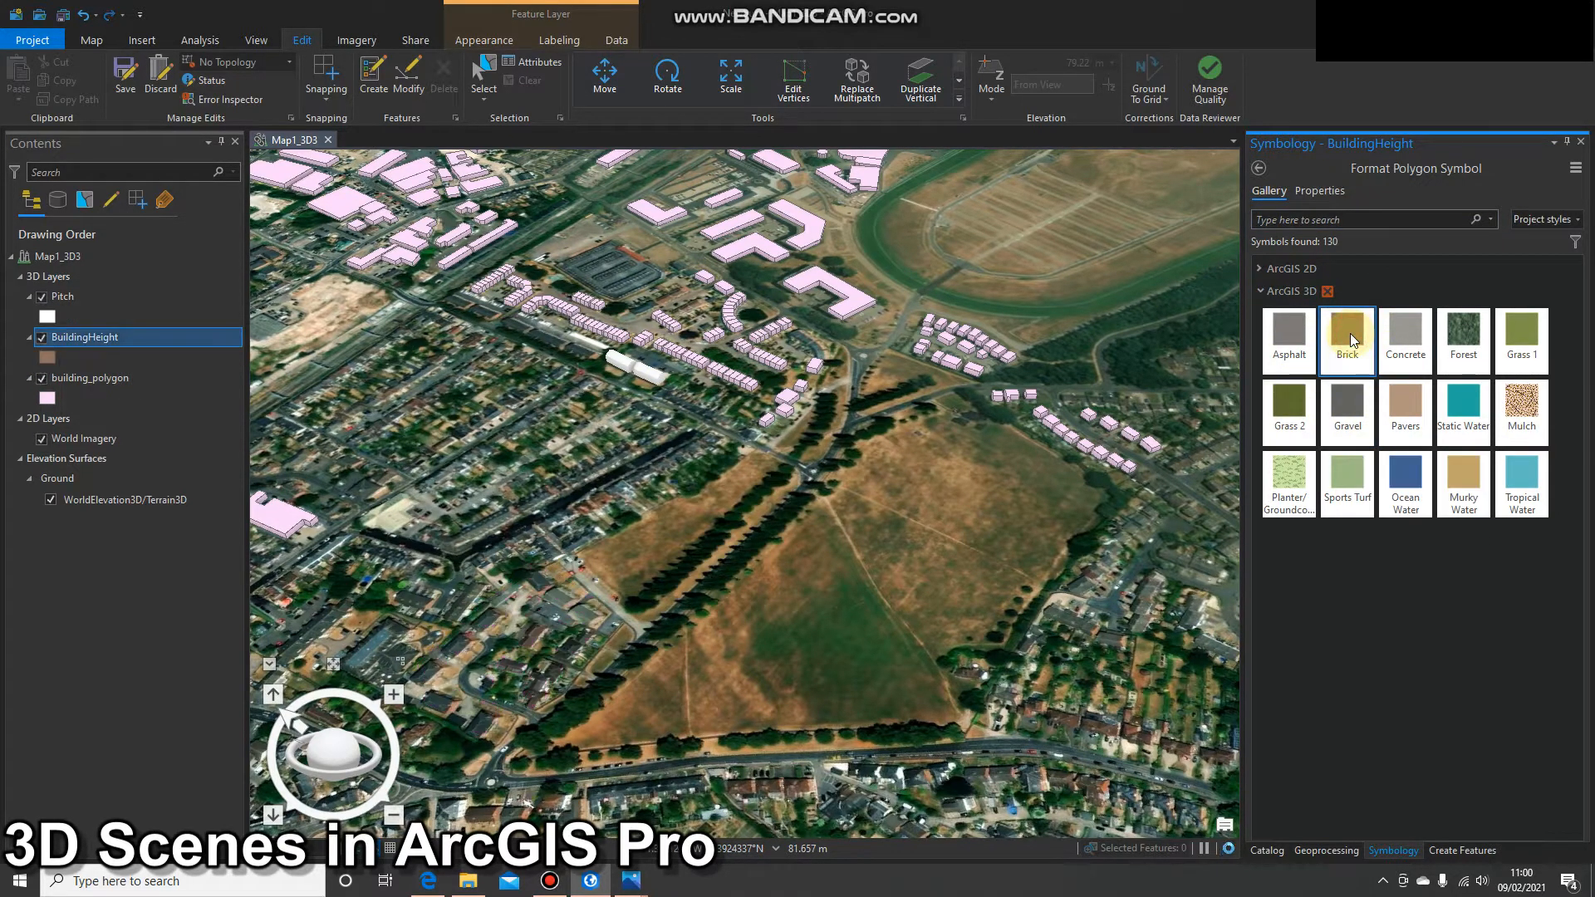
{"action": "left_click", "coordinate": [494, 627]}
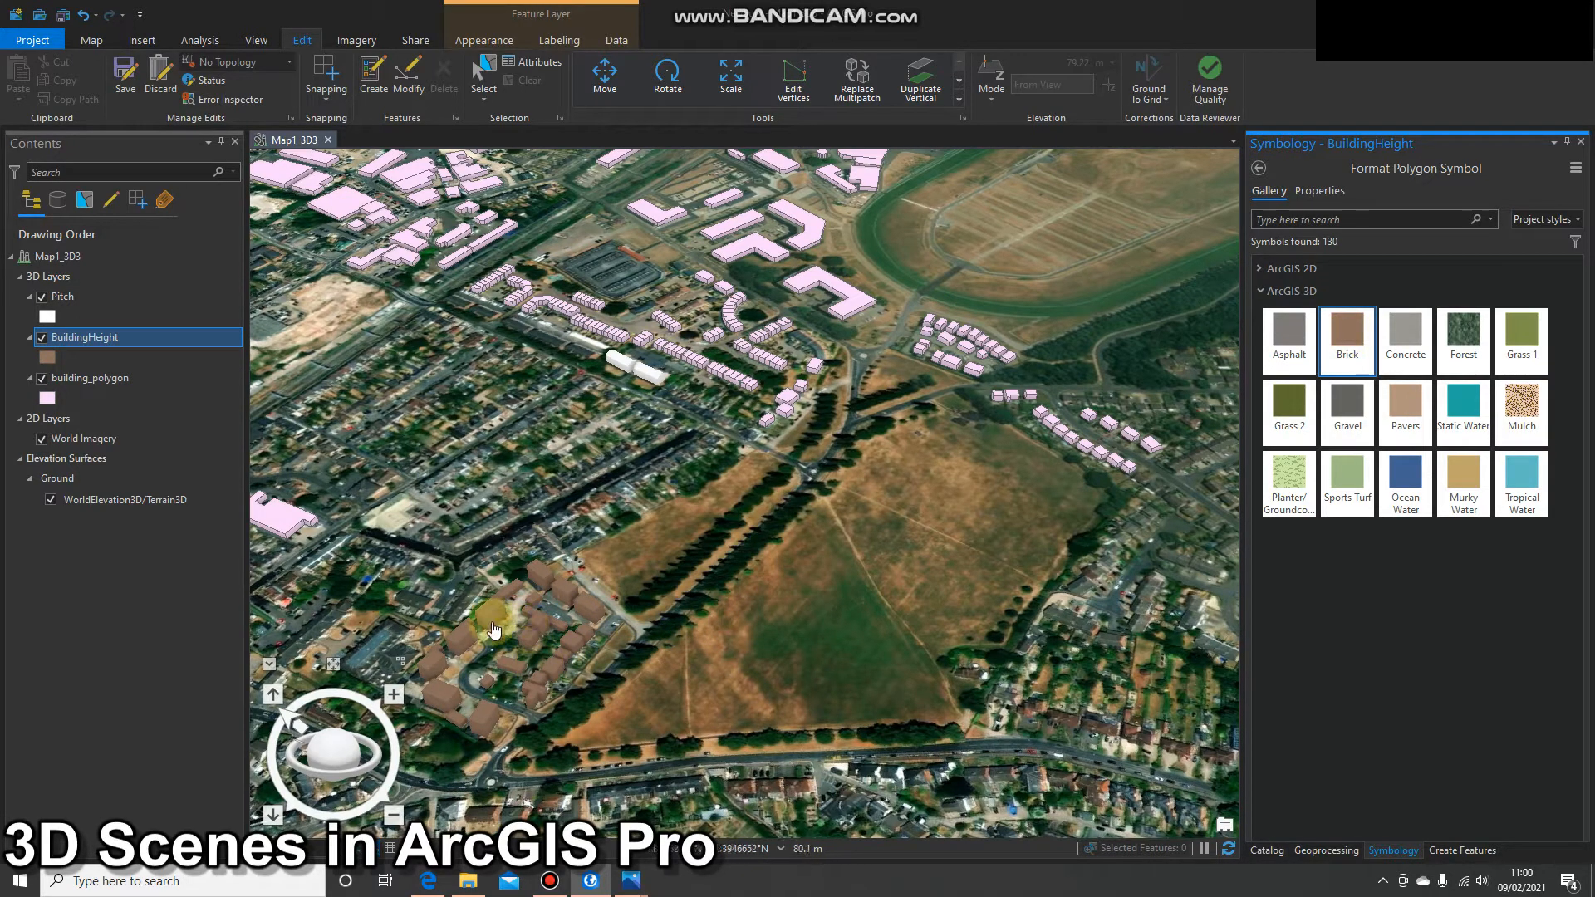
{"action": "left_click", "coordinate": [48, 398]}
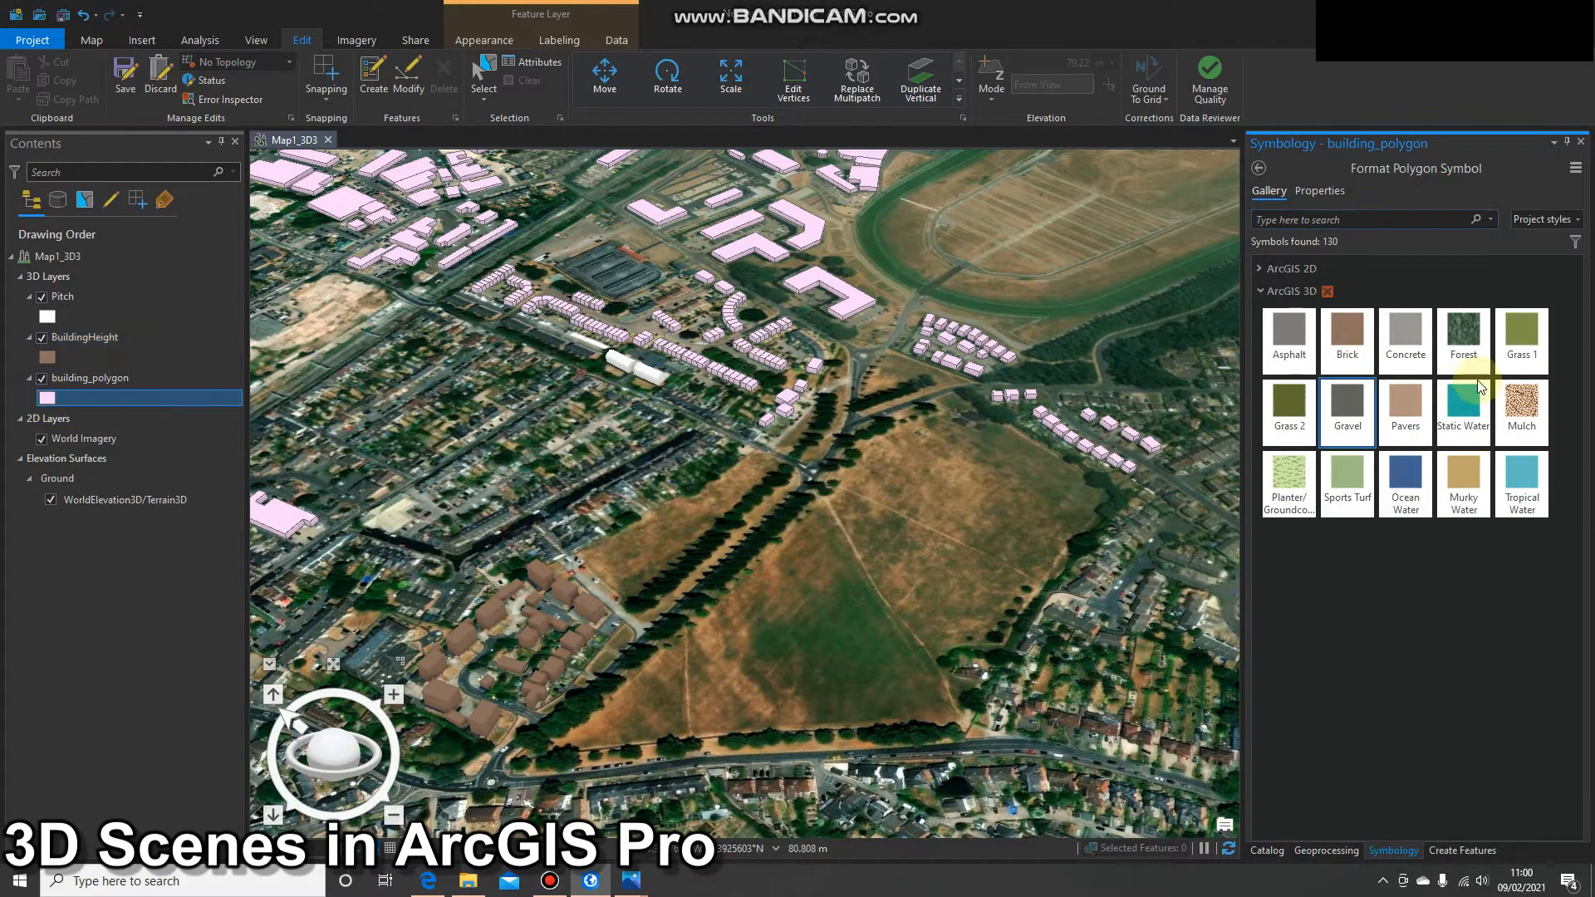
{"action": "left_click", "coordinate": [1349, 335]}
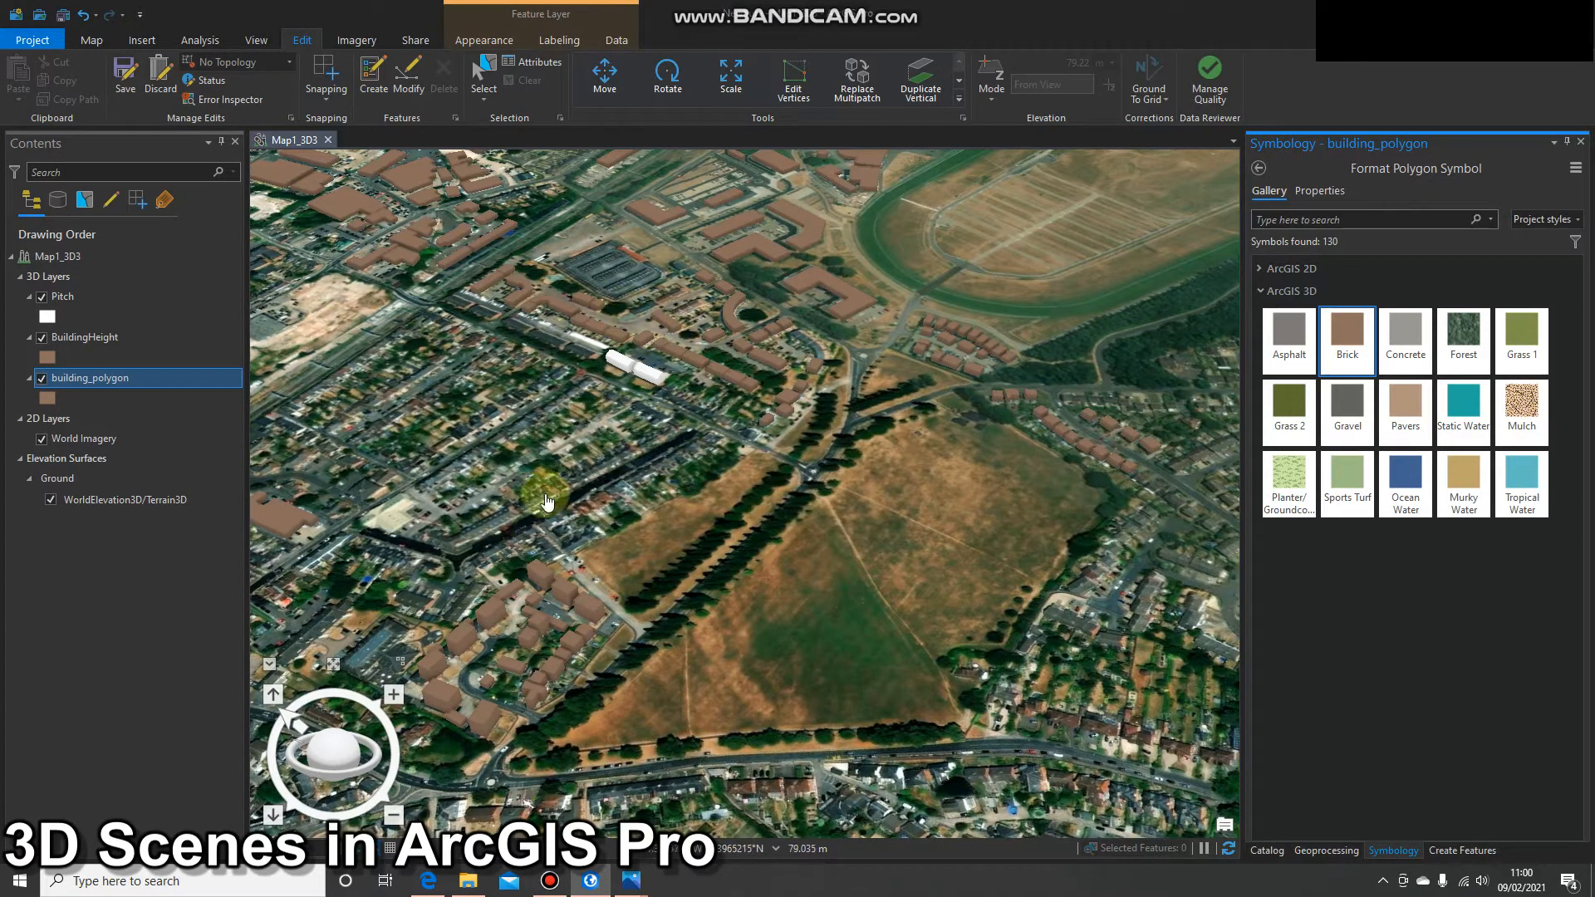
Step: Start the Multipatch Texture tool and select the nearer of the two white pitched-roof buildings in the Pitch layer
{"action": "scroll", "coordinate": [552, 471], "scroll_direction": "down", "scroll_amount": 5}
{"action": "middle_click_drag", "start_coordinate": [582, 453], "coordinate": [521, 405]}
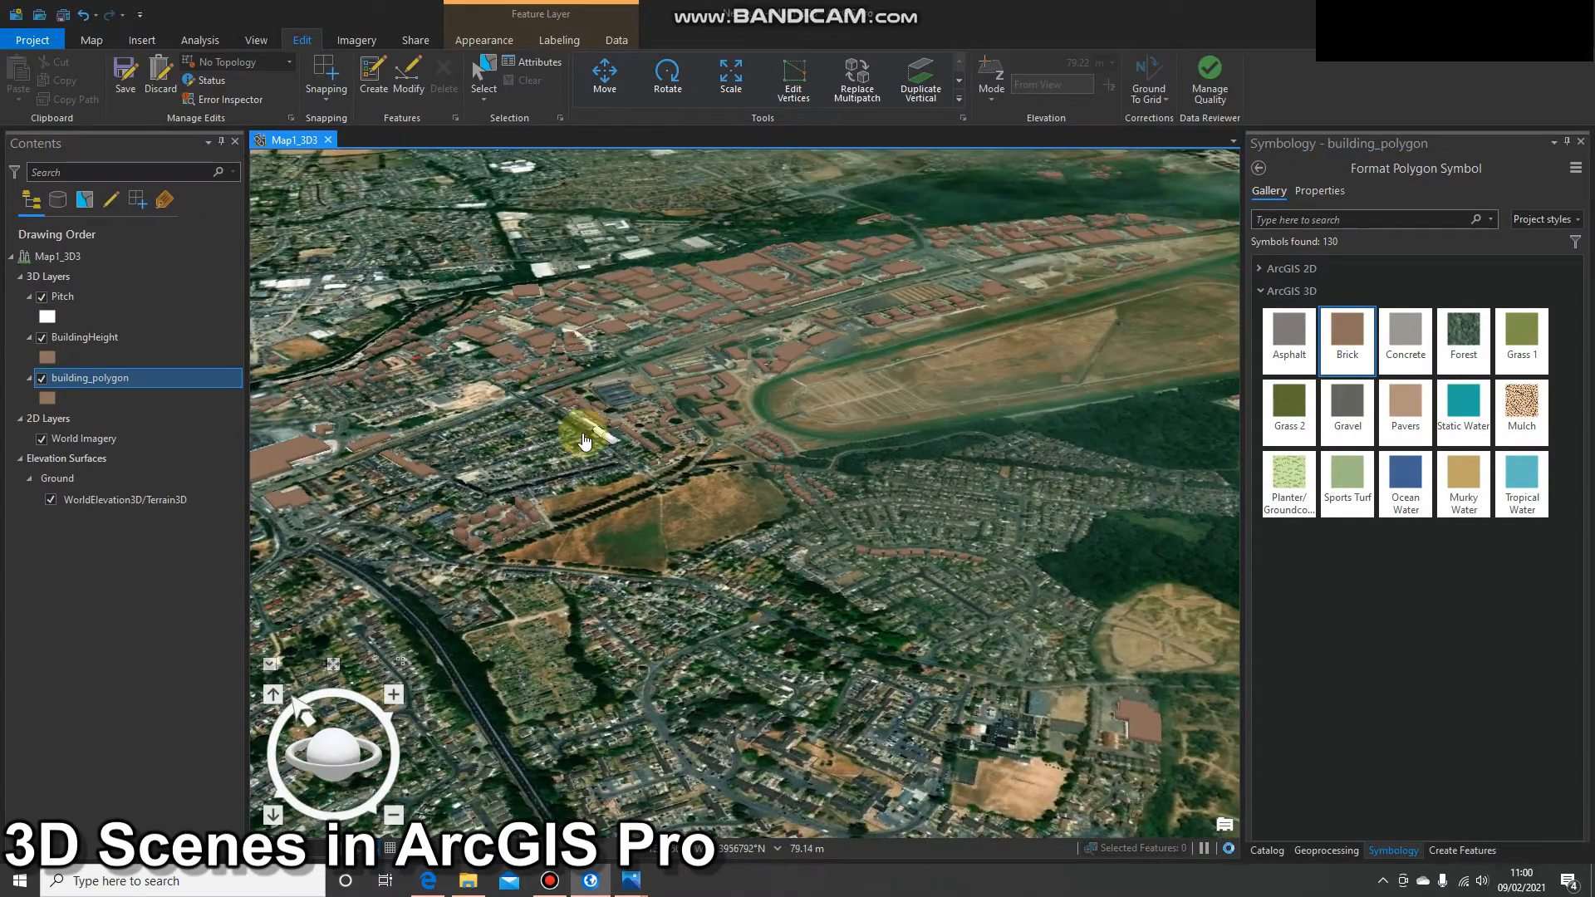
{"action": "scroll", "coordinate": [581, 449], "scroll_direction": "up", "scroll_amount": 10}
{"action": "scroll", "coordinate": [582, 450], "scroll_direction": "up", "scroll_amount": 4}
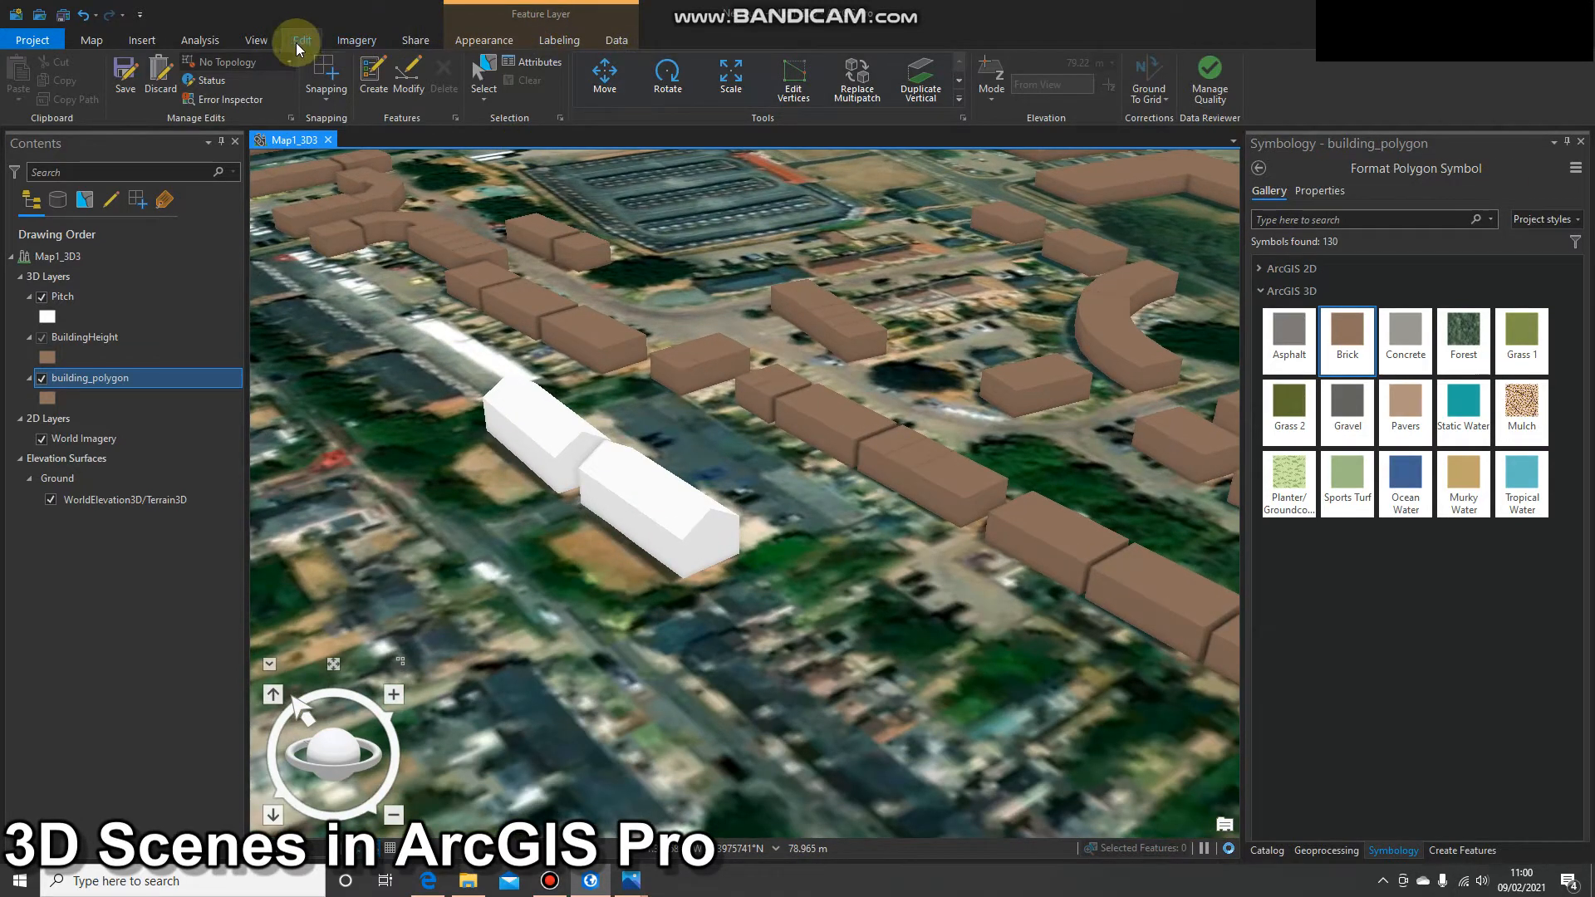
{"action": "left_click", "coordinate": [960, 100]}
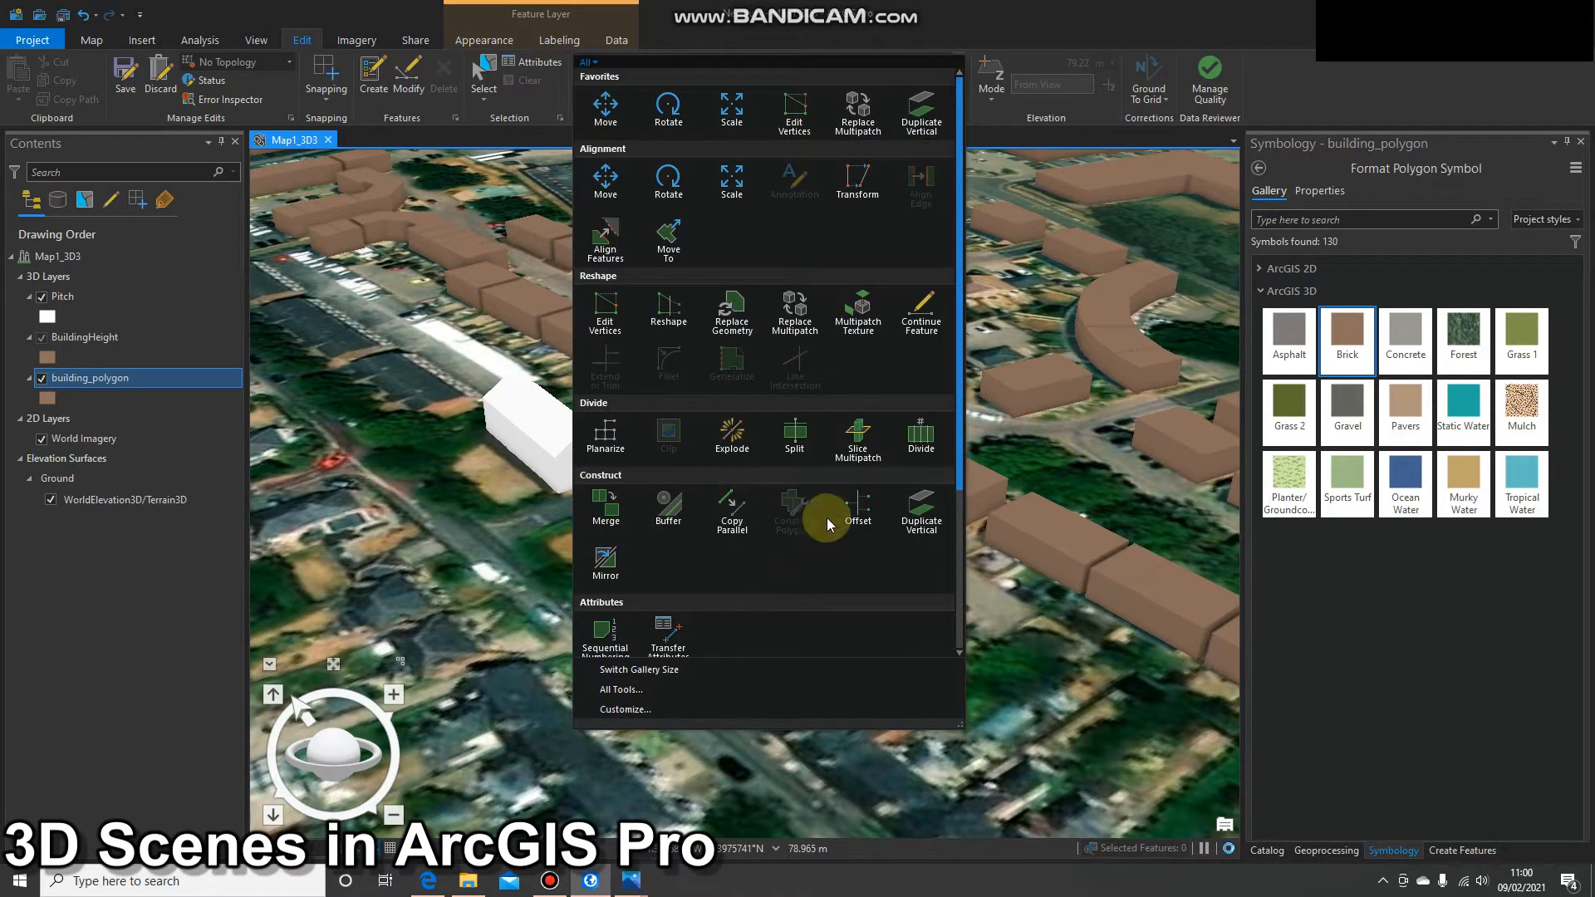
{"action": "left_click", "coordinate": [864, 316]}
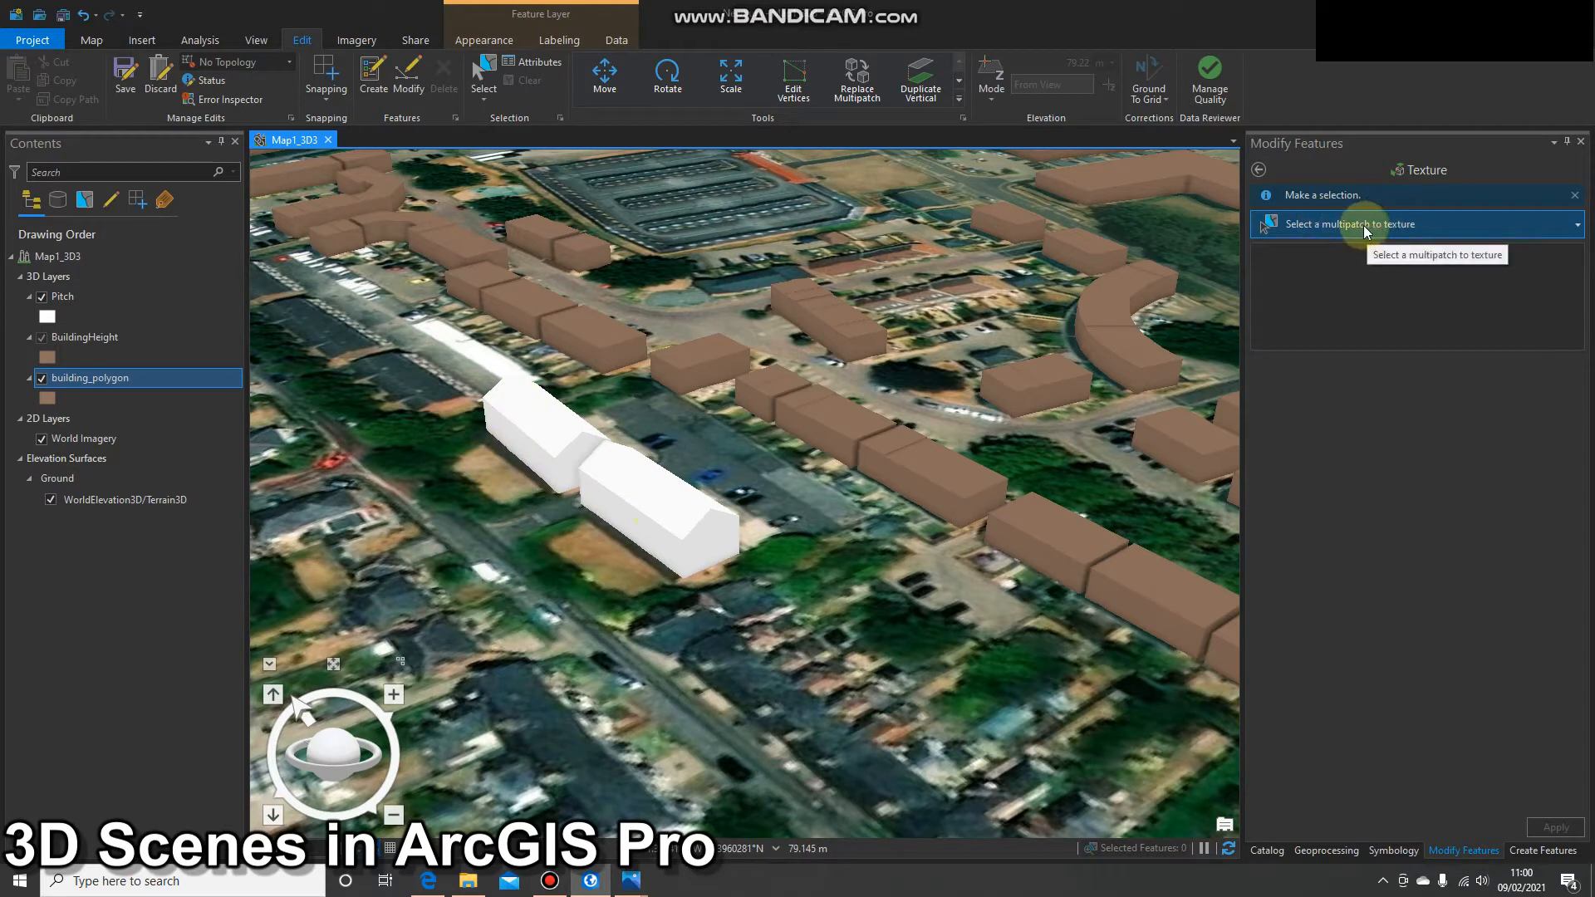
{"action": "left_click", "coordinate": [657, 526]}
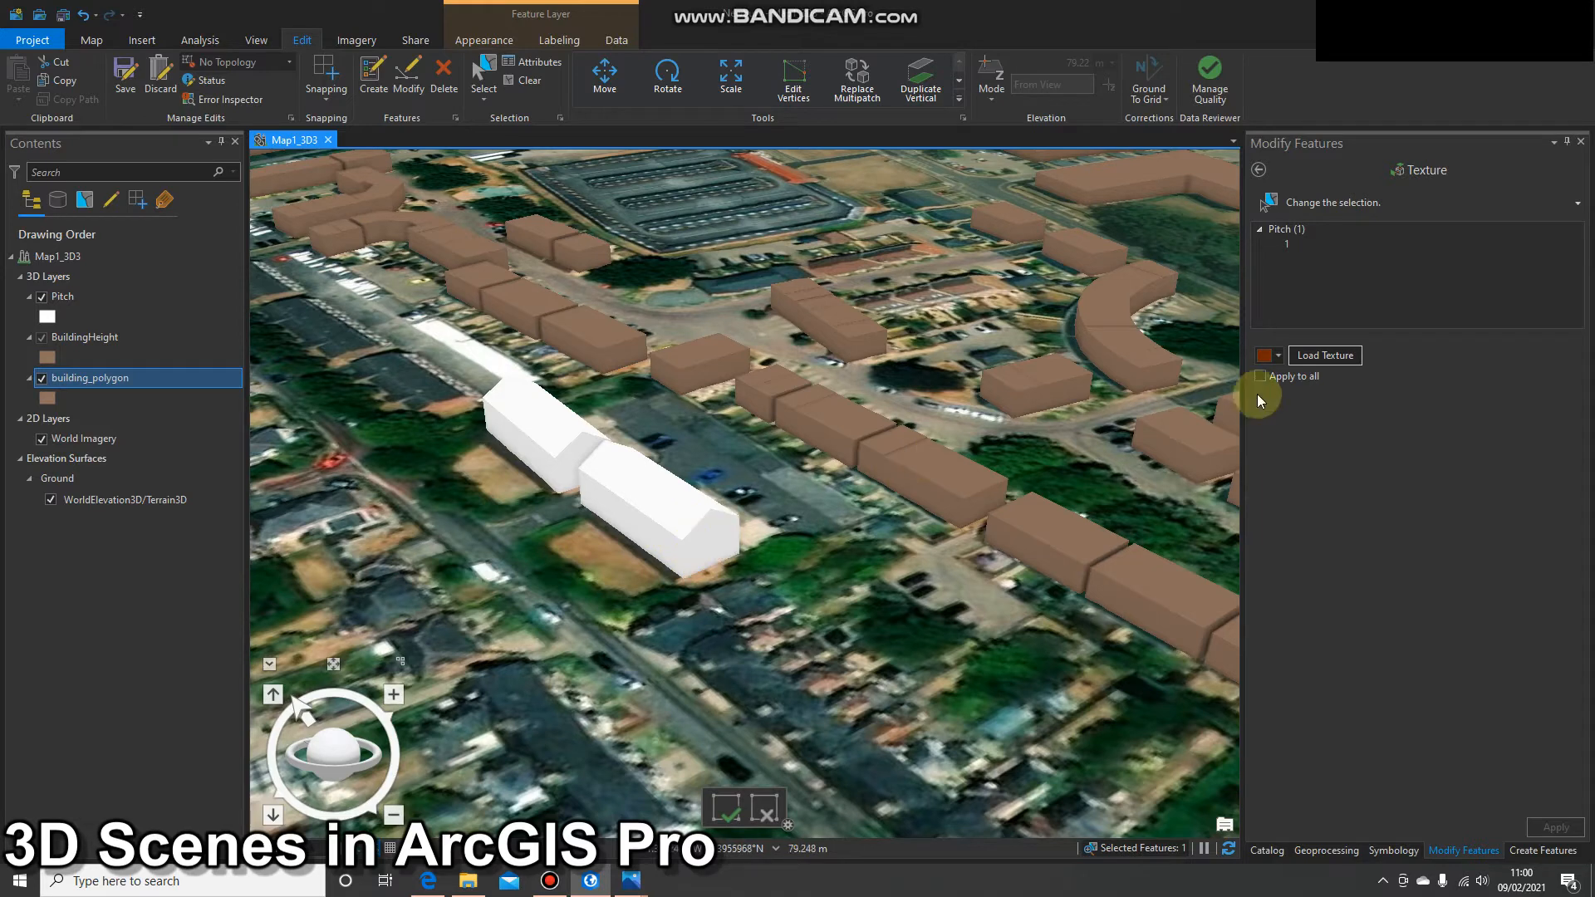
Step: Colour the roof slope of the selected pitched building dark grey
{"action": "left_click", "coordinate": [1281, 358]}
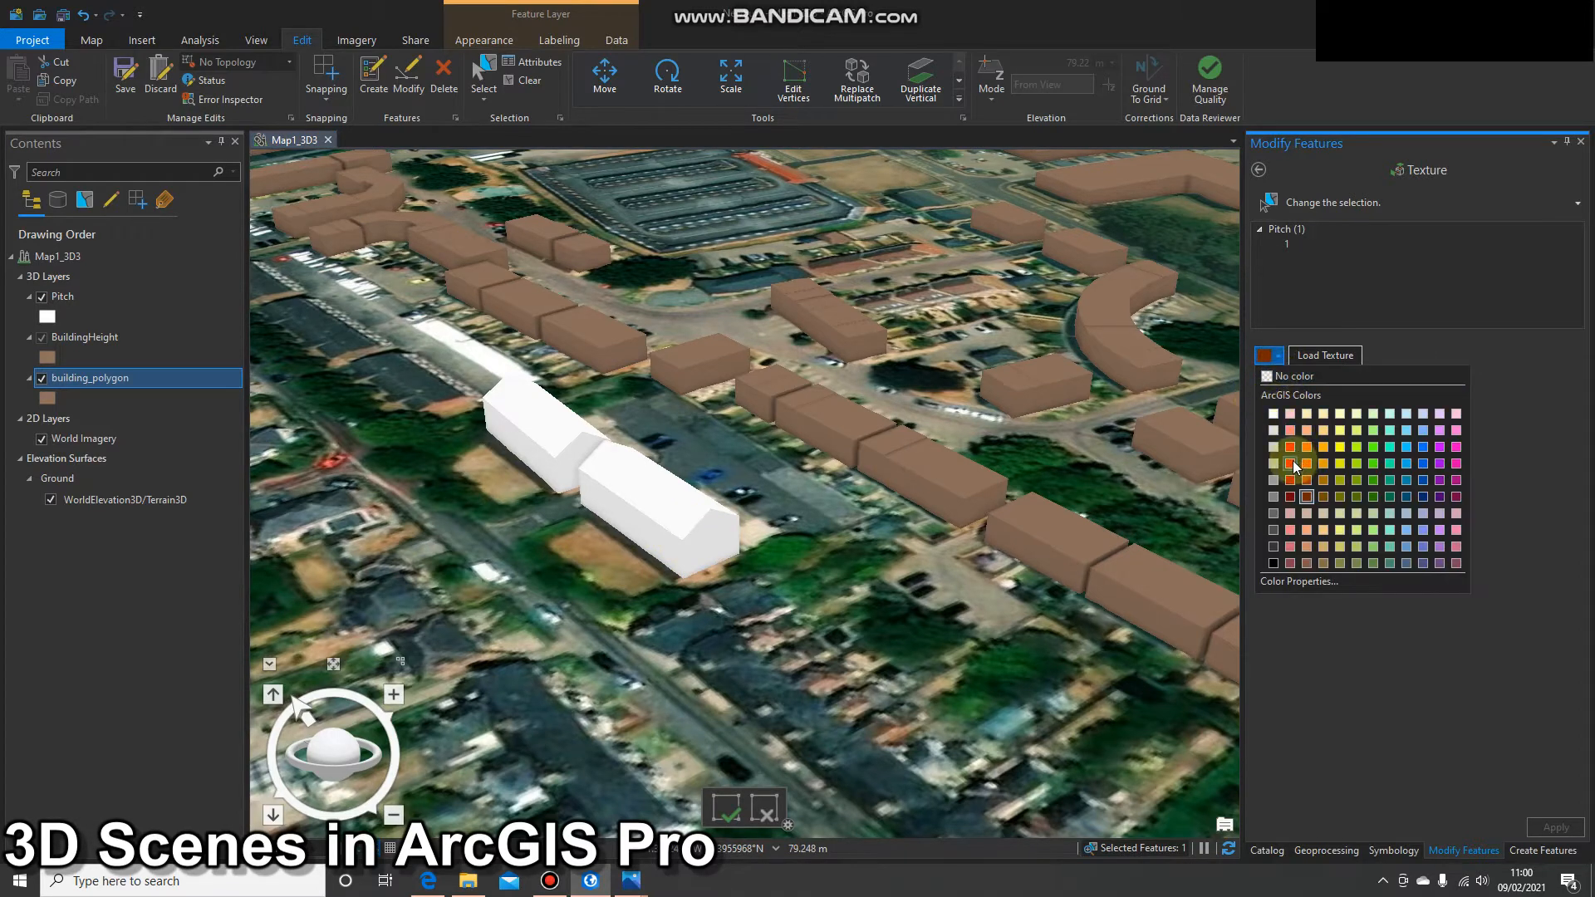
{"action": "left_click", "coordinate": [1293, 463]}
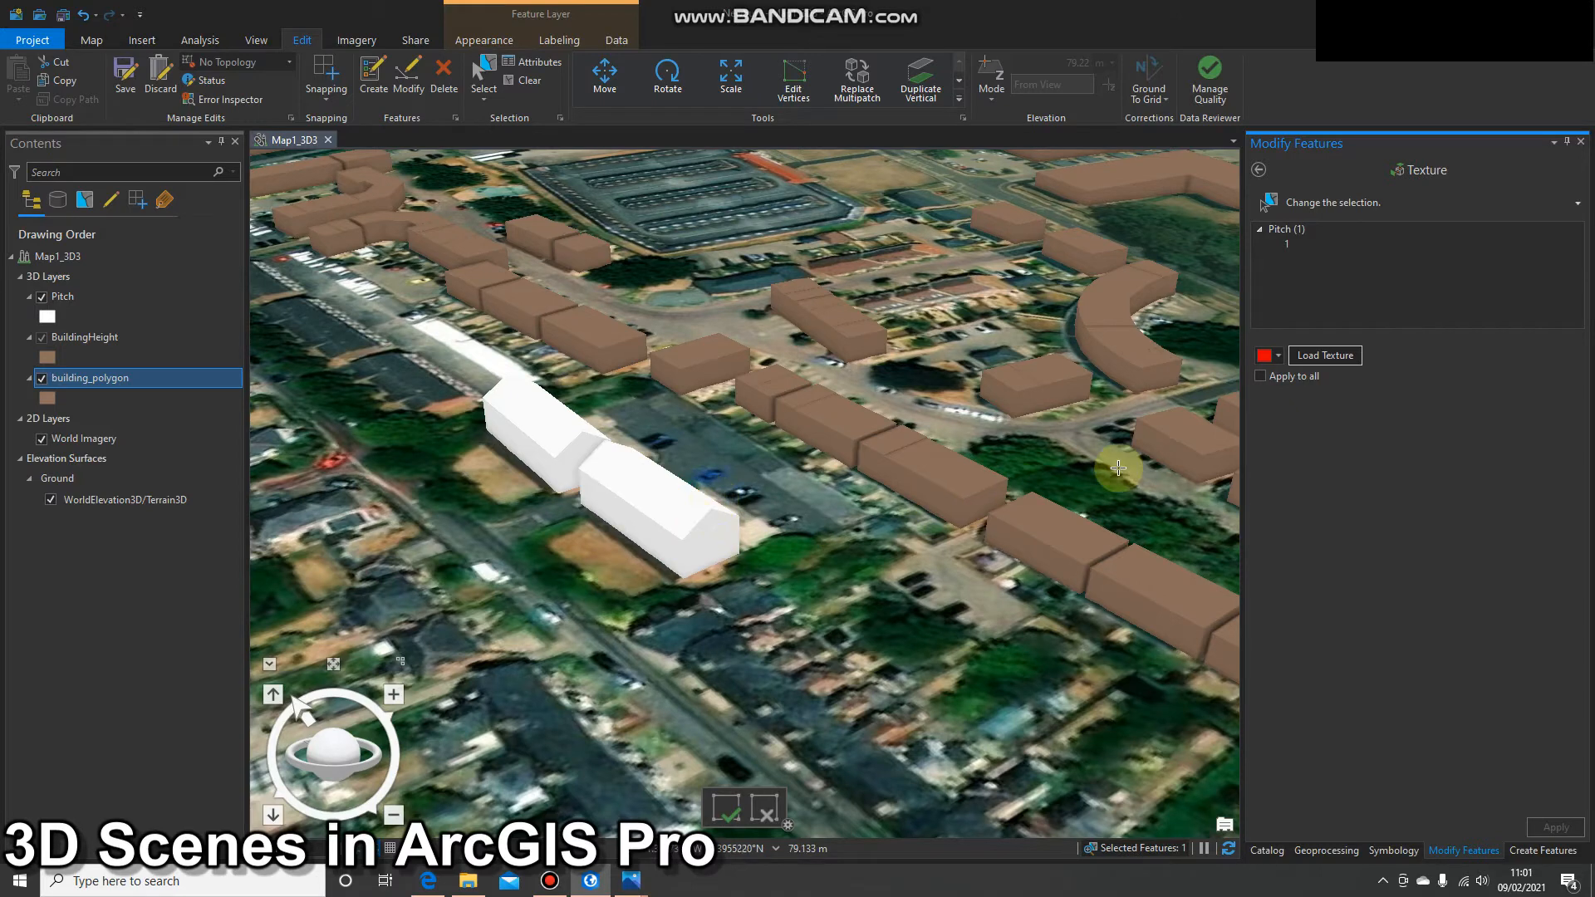
{"action": "left_click", "coordinate": [1279, 356]}
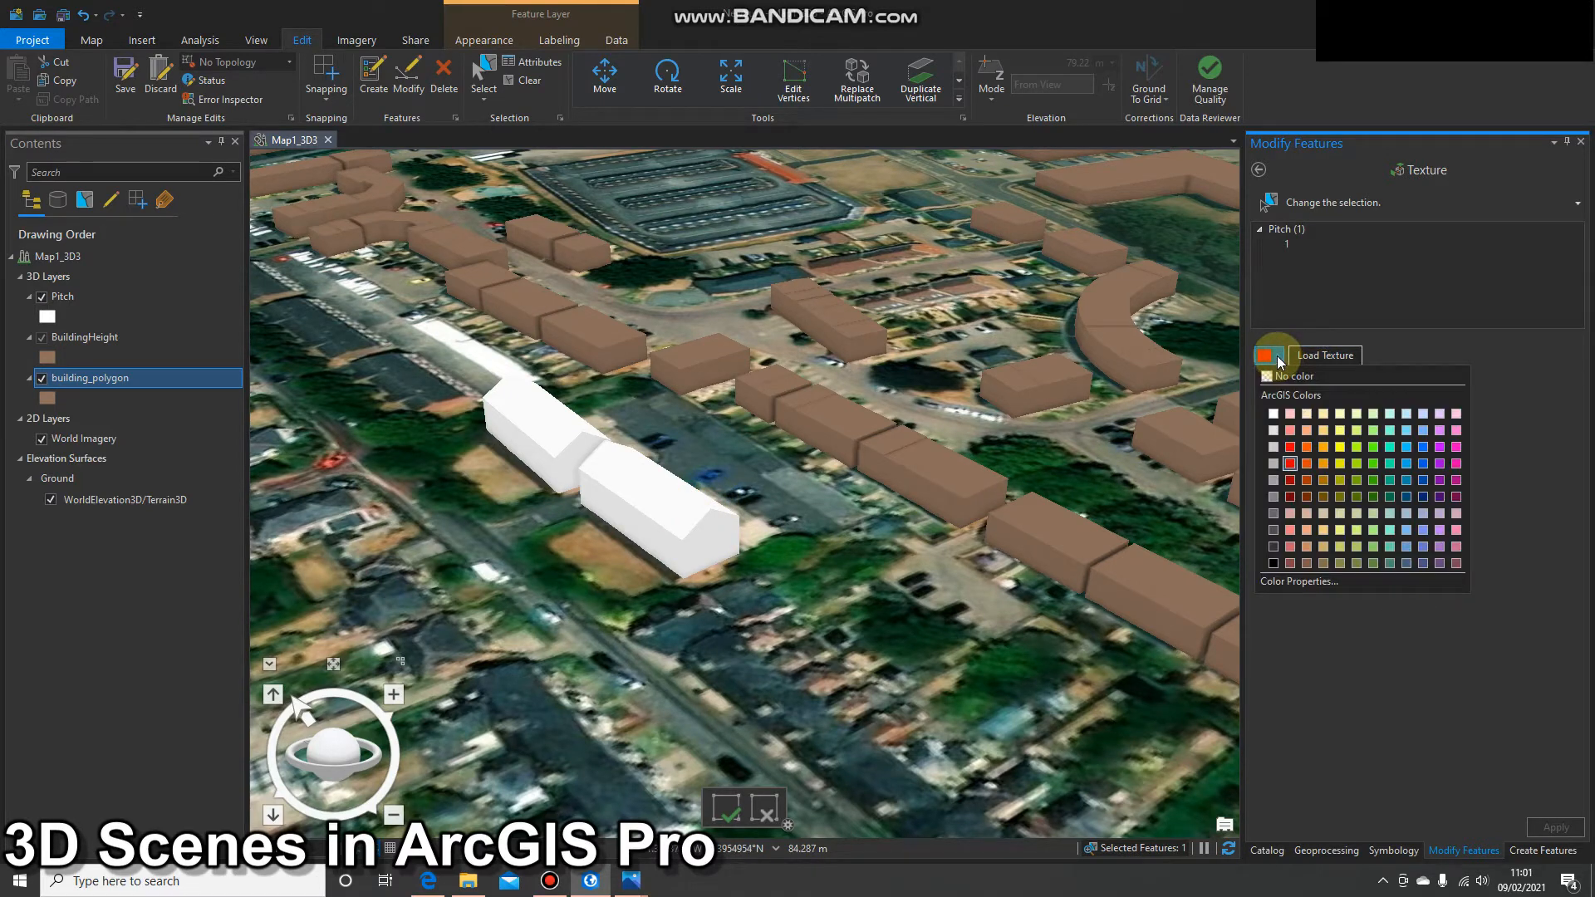
{"action": "left_click", "coordinate": [1276, 512]}
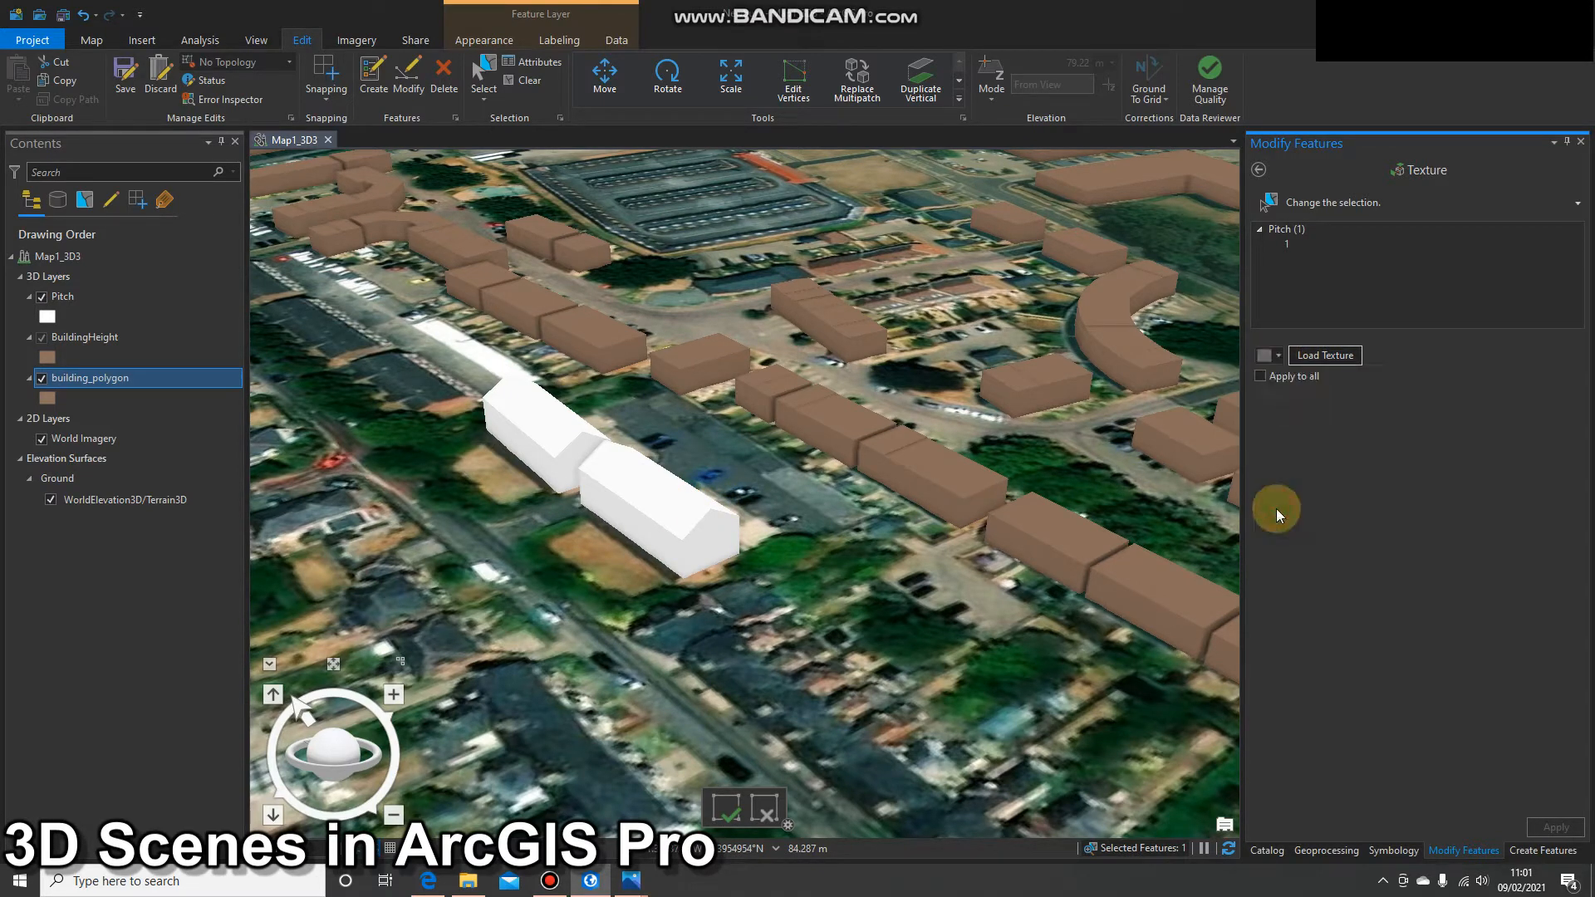
{"action": "left_click", "coordinate": [647, 492]}
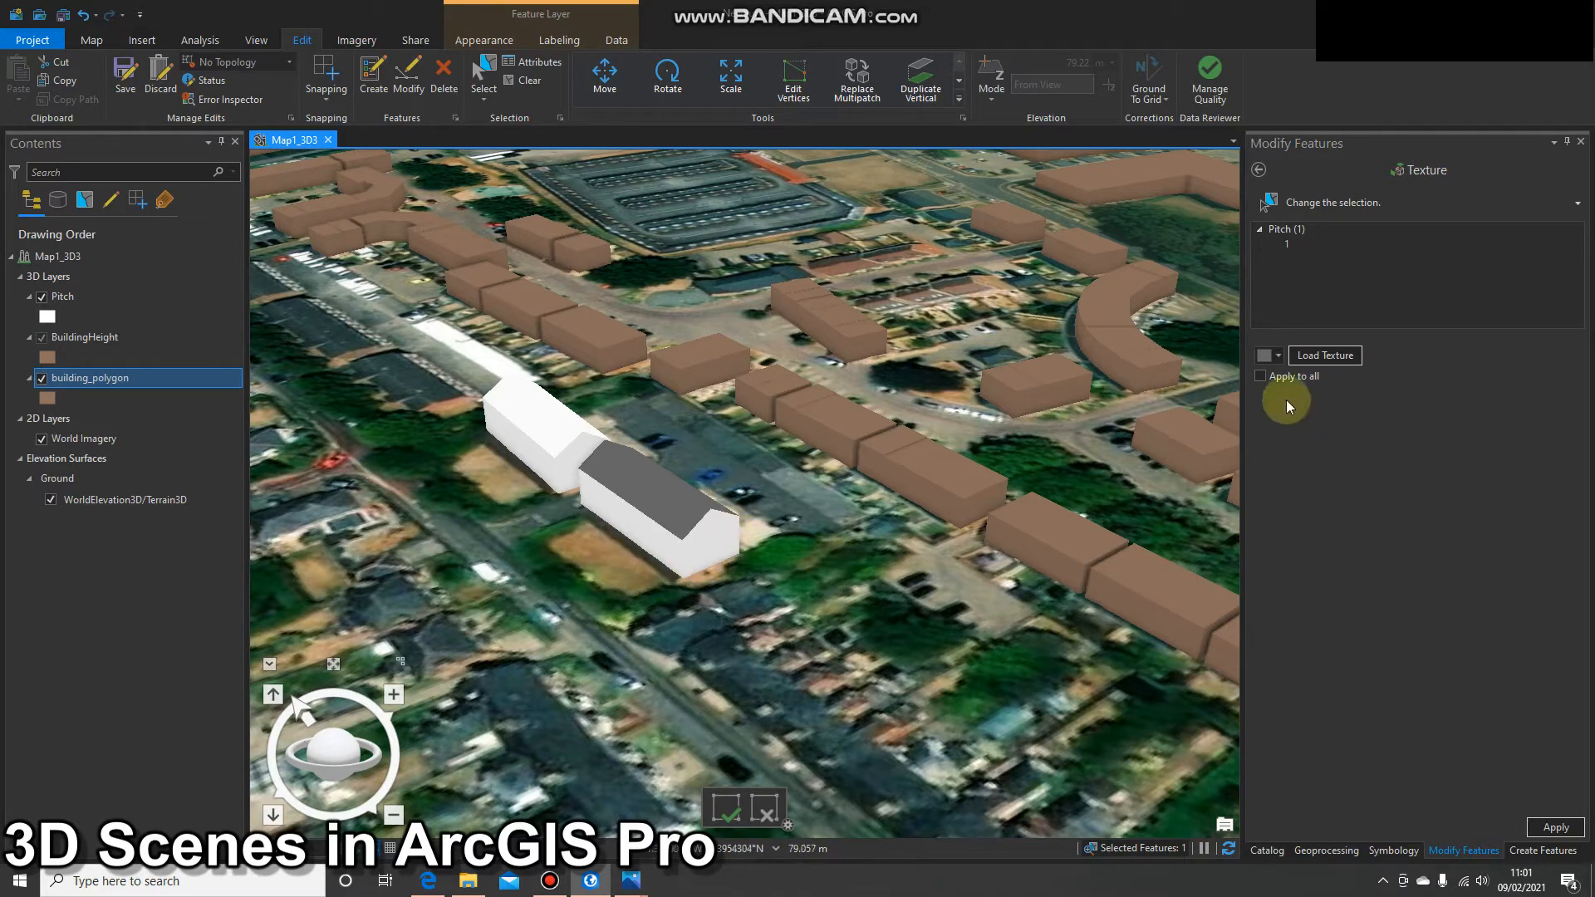
Step: Colour the side and gable walls of the selected pitched building brown
{"action": "left_click", "coordinate": [1271, 354]}
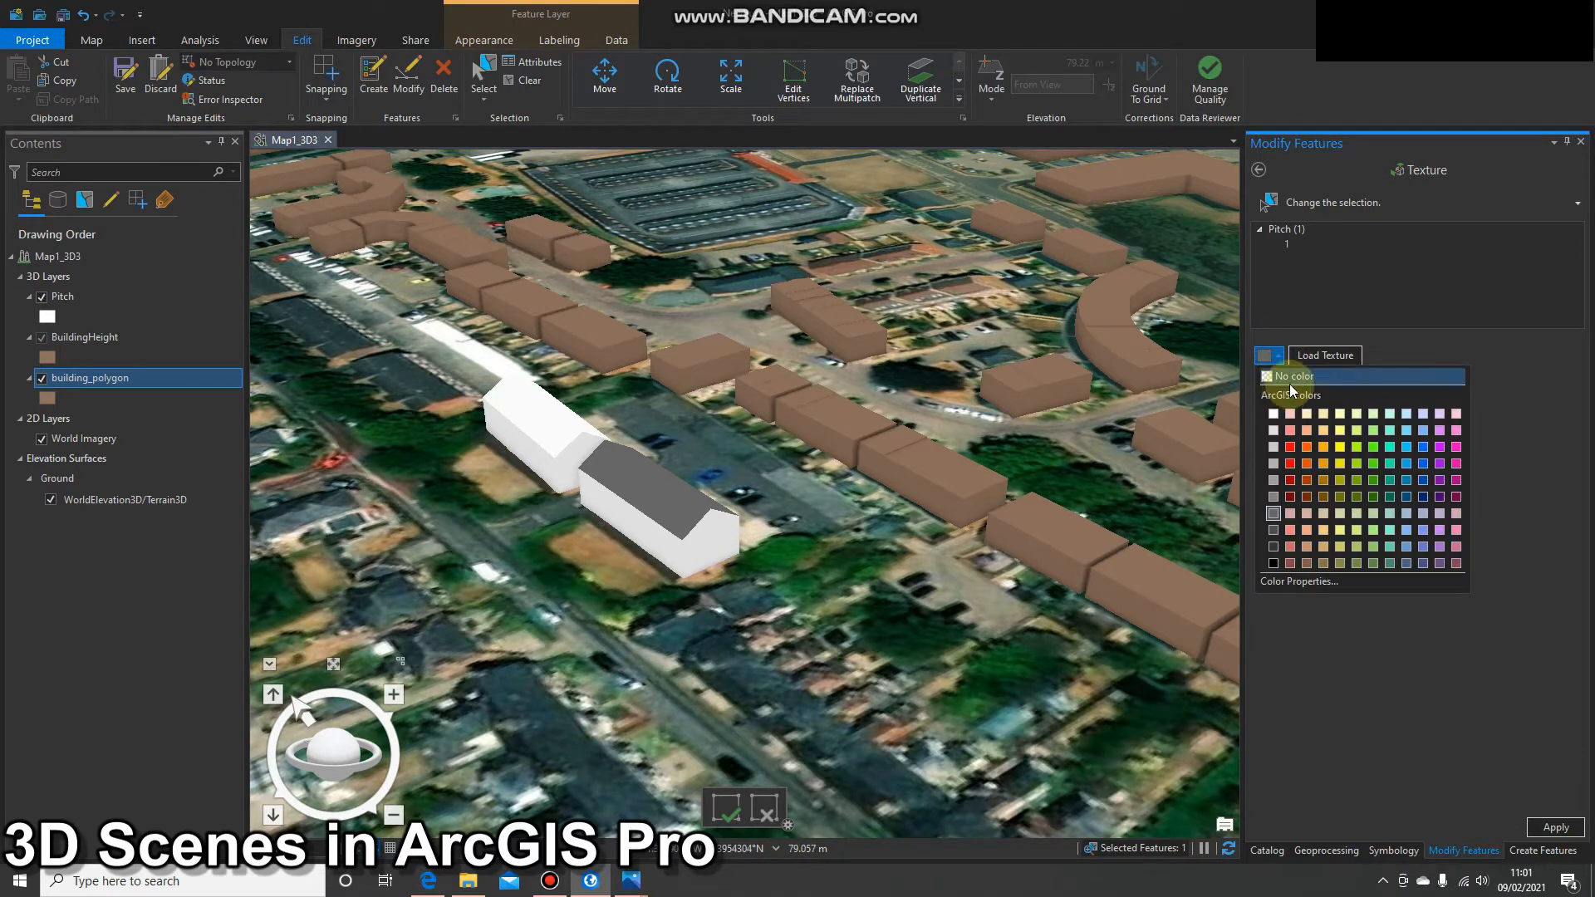
{"action": "left_click", "coordinate": [1307, 562]}
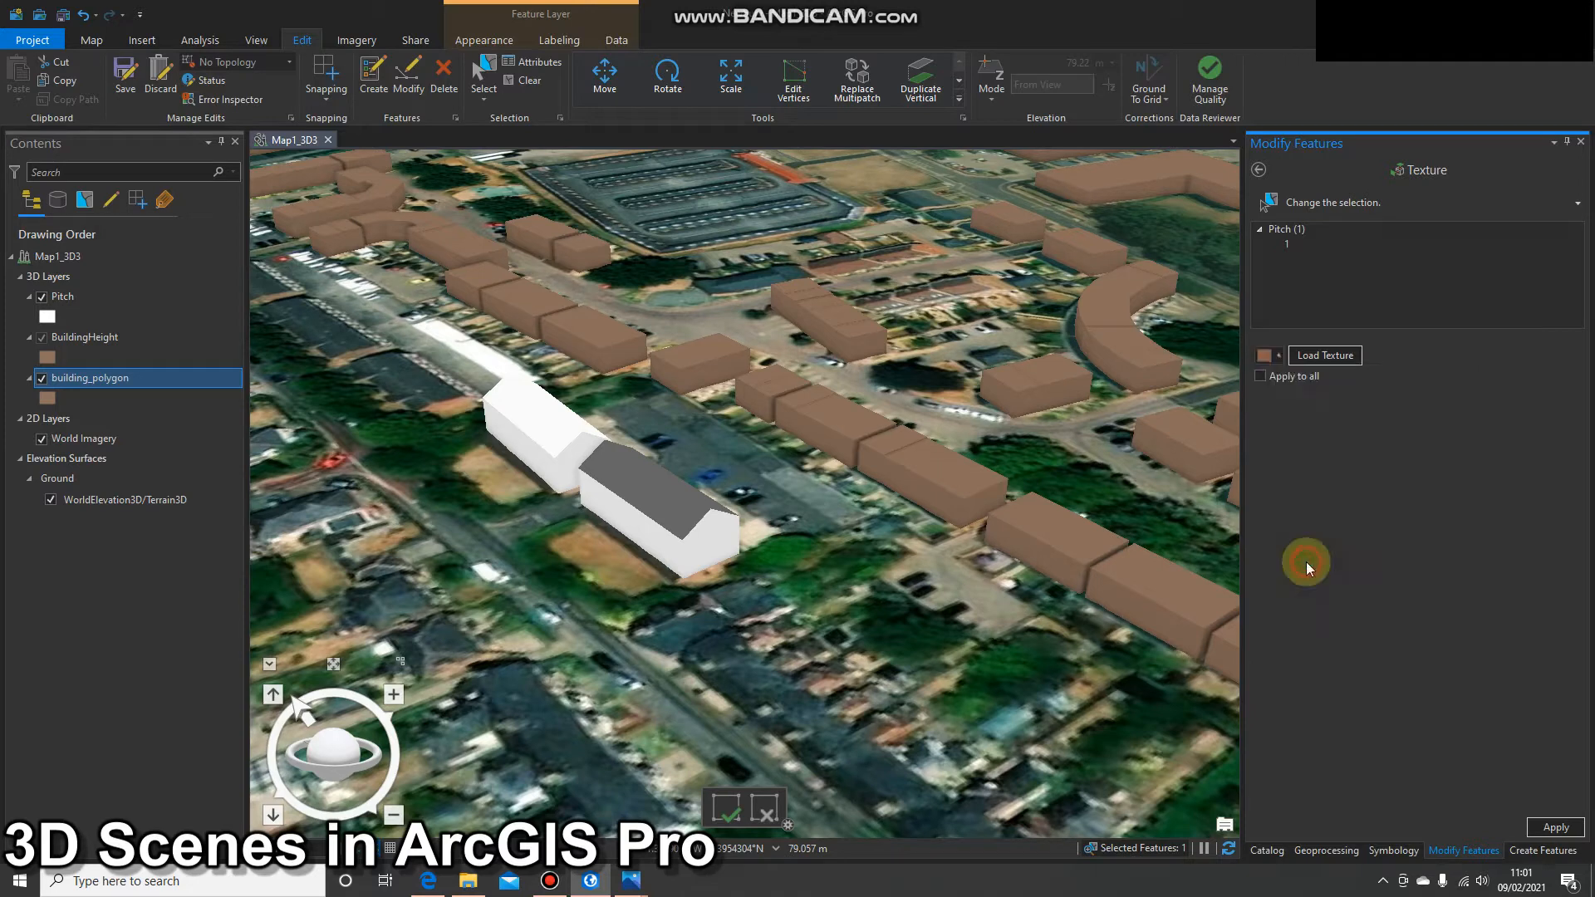
{"action": "left_click", "coordinate": [673, 557]}
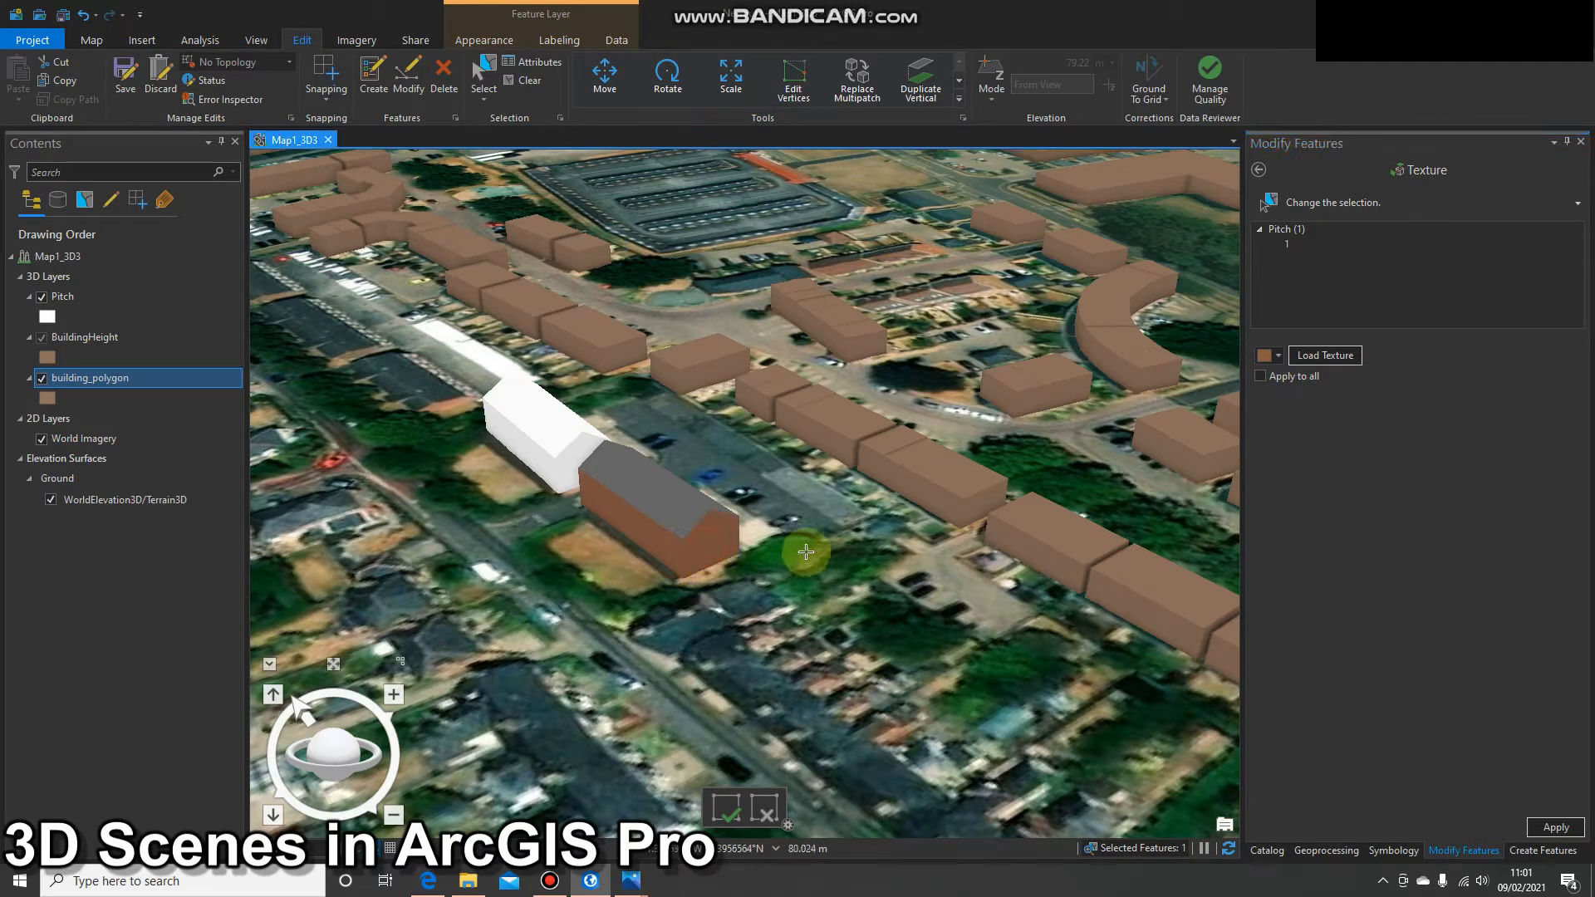
Step: View the coloured building from its other sides and clear the feature selection
{"action": "left_click_drag", "start_coordinate": [376, 763], "coordinate": [261, 757]}
{"action": "left_click", "coordinate": [672, 467]}
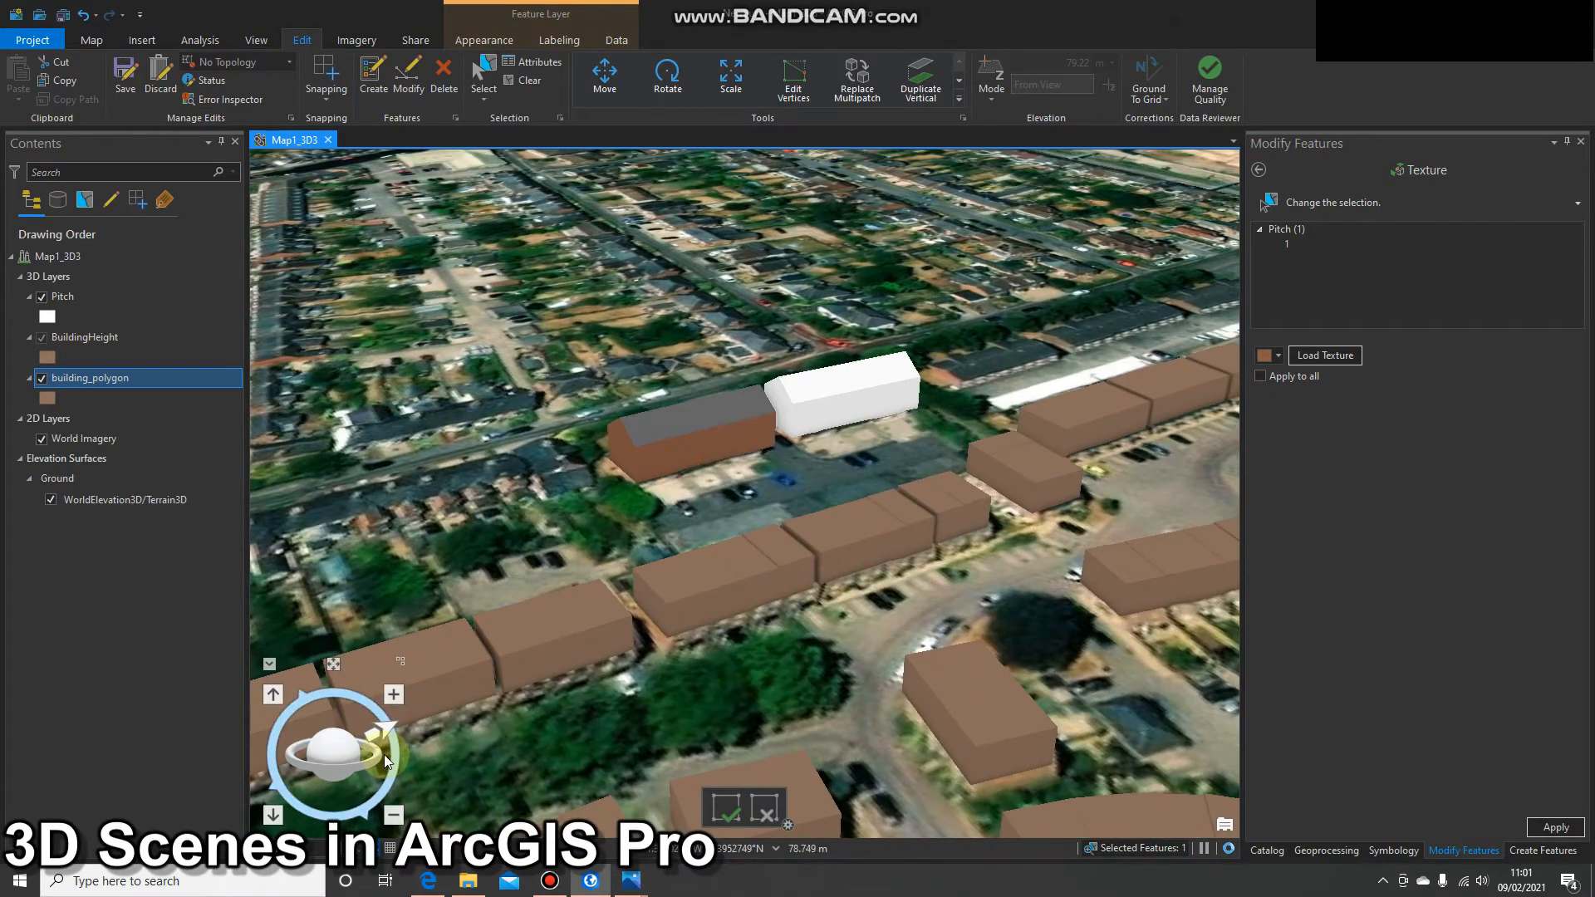
{"action": "left_click_drag", "start_coordinate": [378, 761], "coordinate": [320, 731]}
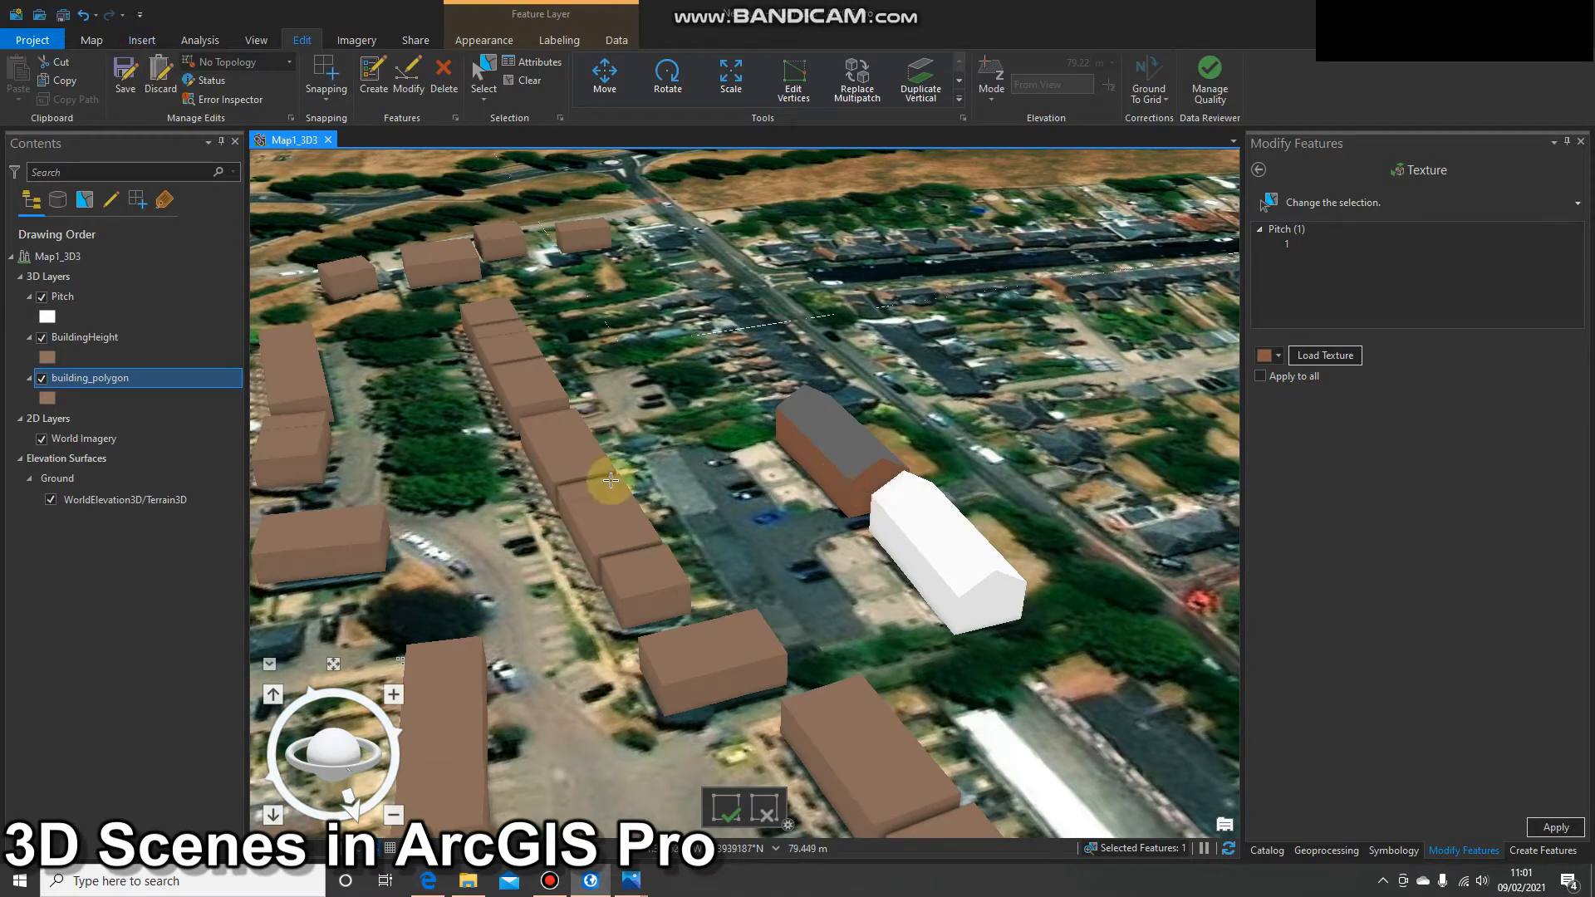
{"action": "scroll", "coordinate": [877, 456], "scroll_direction": "down", "scroll_amount": 2}
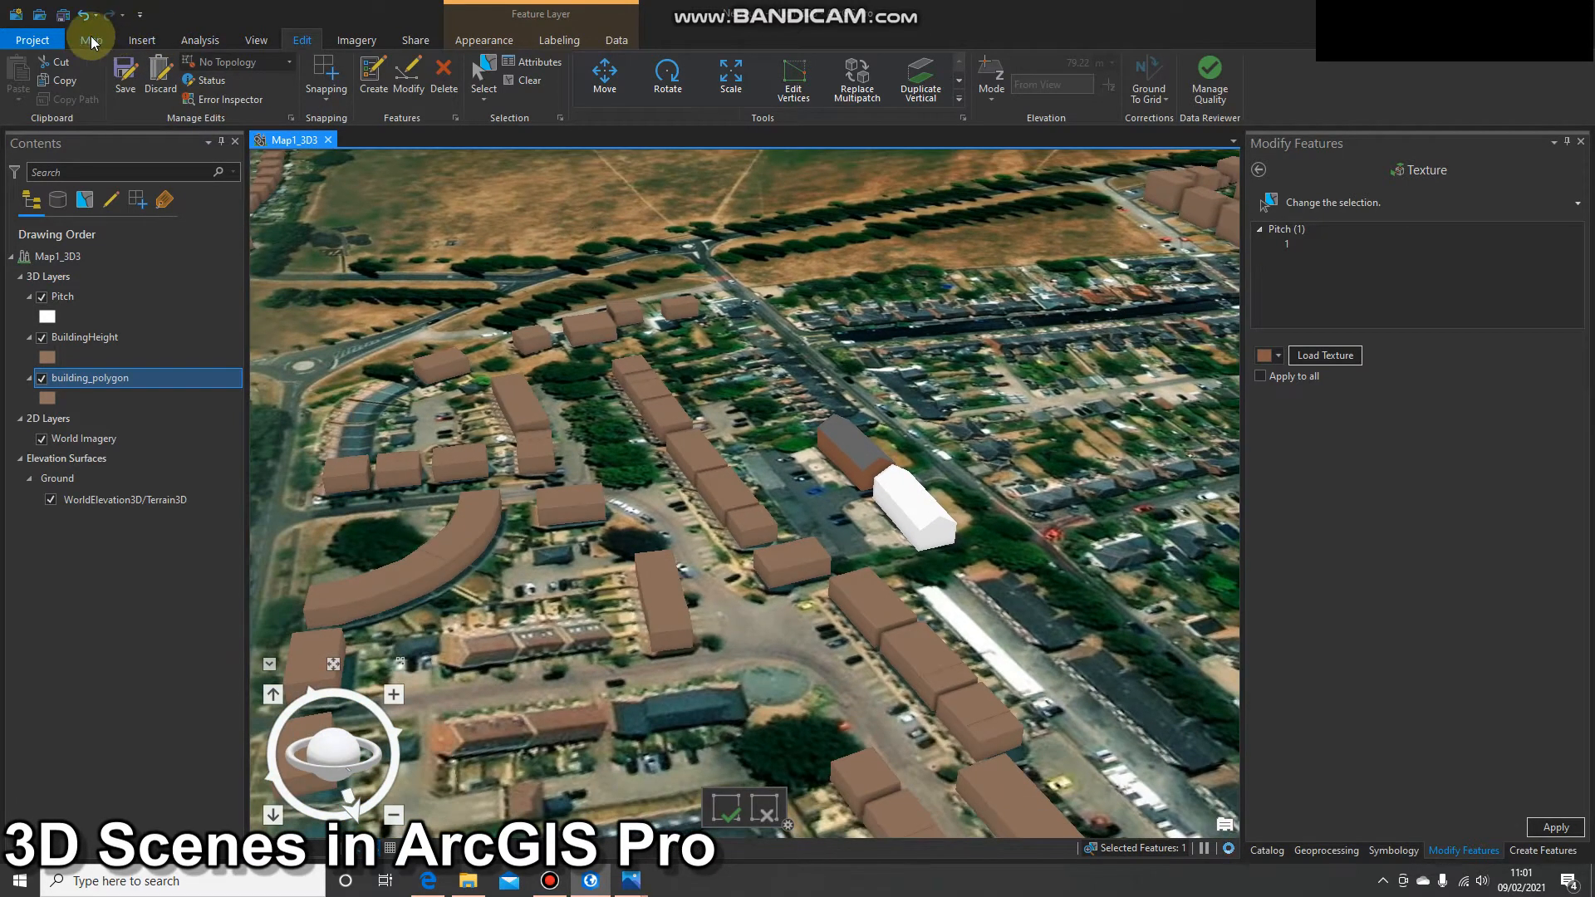
{"action": "left_click", "coordinate": [91, 40]}
{"action": "left_click_drag", "start_coordinate": [930, 488], "coordinate": [757, 544]}
{"action": "left_click", "coordinate": [552, 79]}
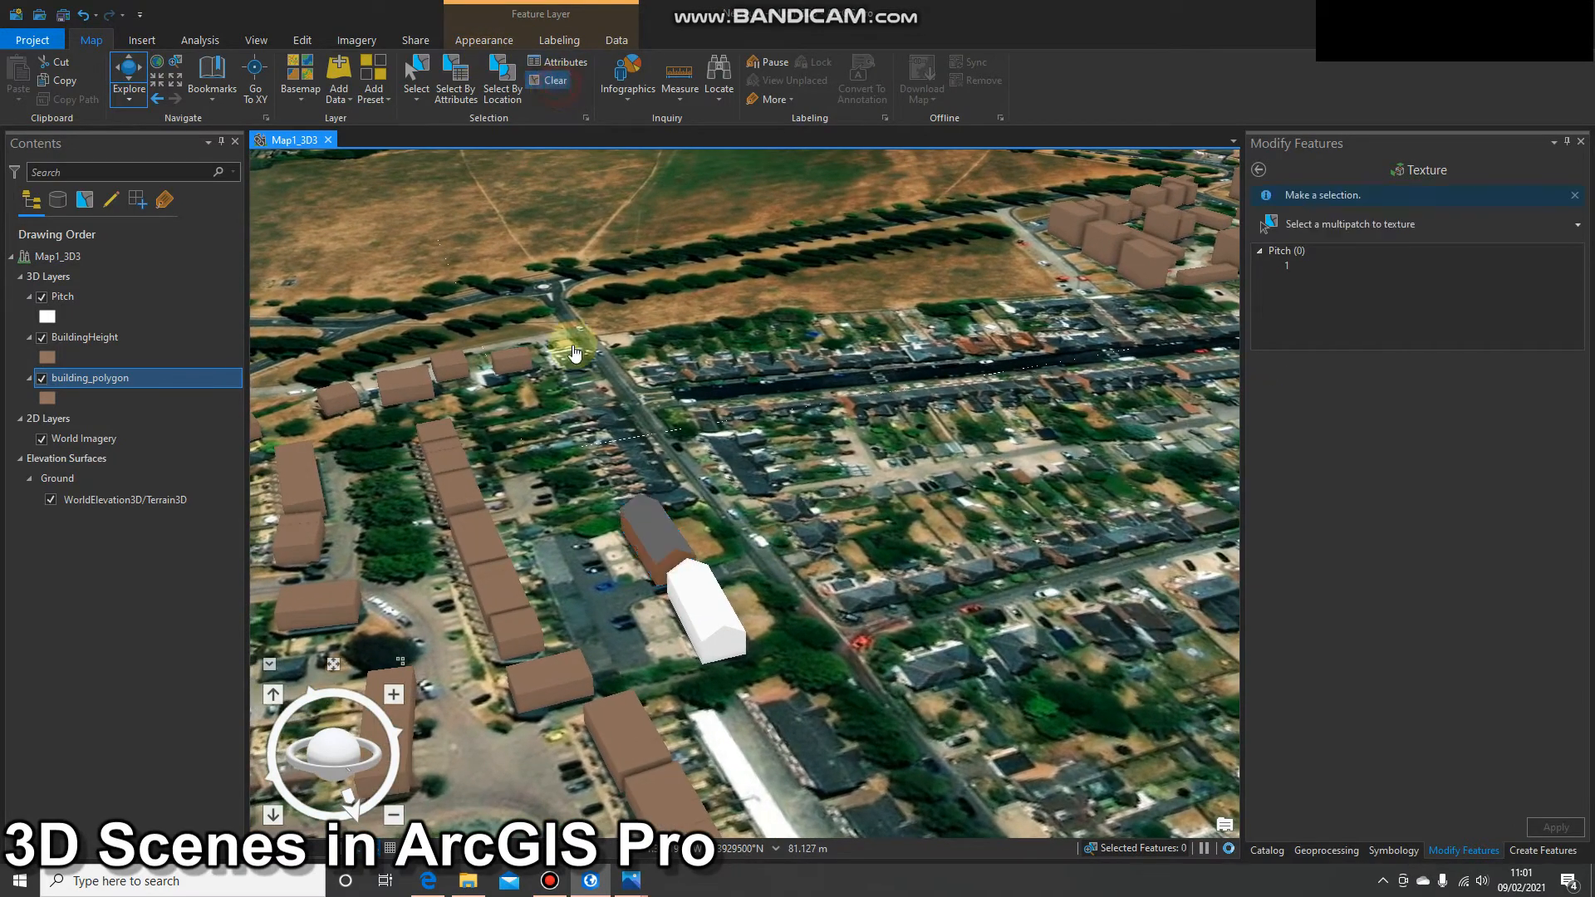
Step: Select the remaining white pitched building as the multipatch to texture
{"action": "middle_click_drag", "start_coordinate": [746, 542], "coordinate": [265, 501]}
{"action": "middle_click_drag", "start_coordinate": [905, 518], "coordinate": [623, 582]}
{"action": "middle_click_drag", "start_coordinate": [952, 480], "coordinate": [957, 469]}
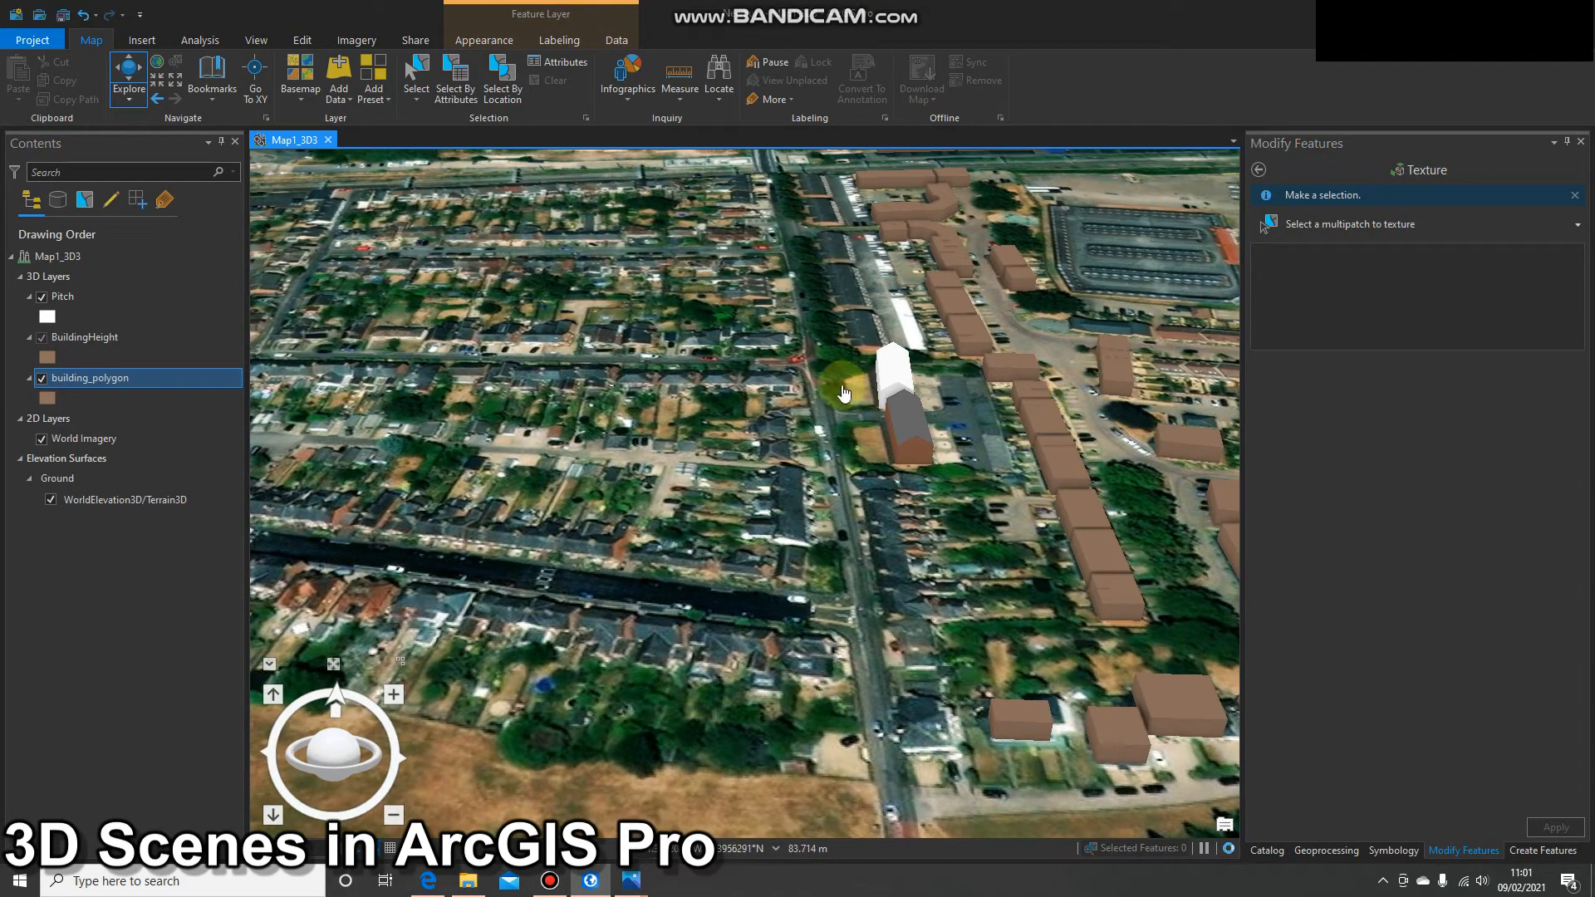
{"action": "middle_click_drag", "start_coordinate": [845, 384], "coordinate": [756, 402]}
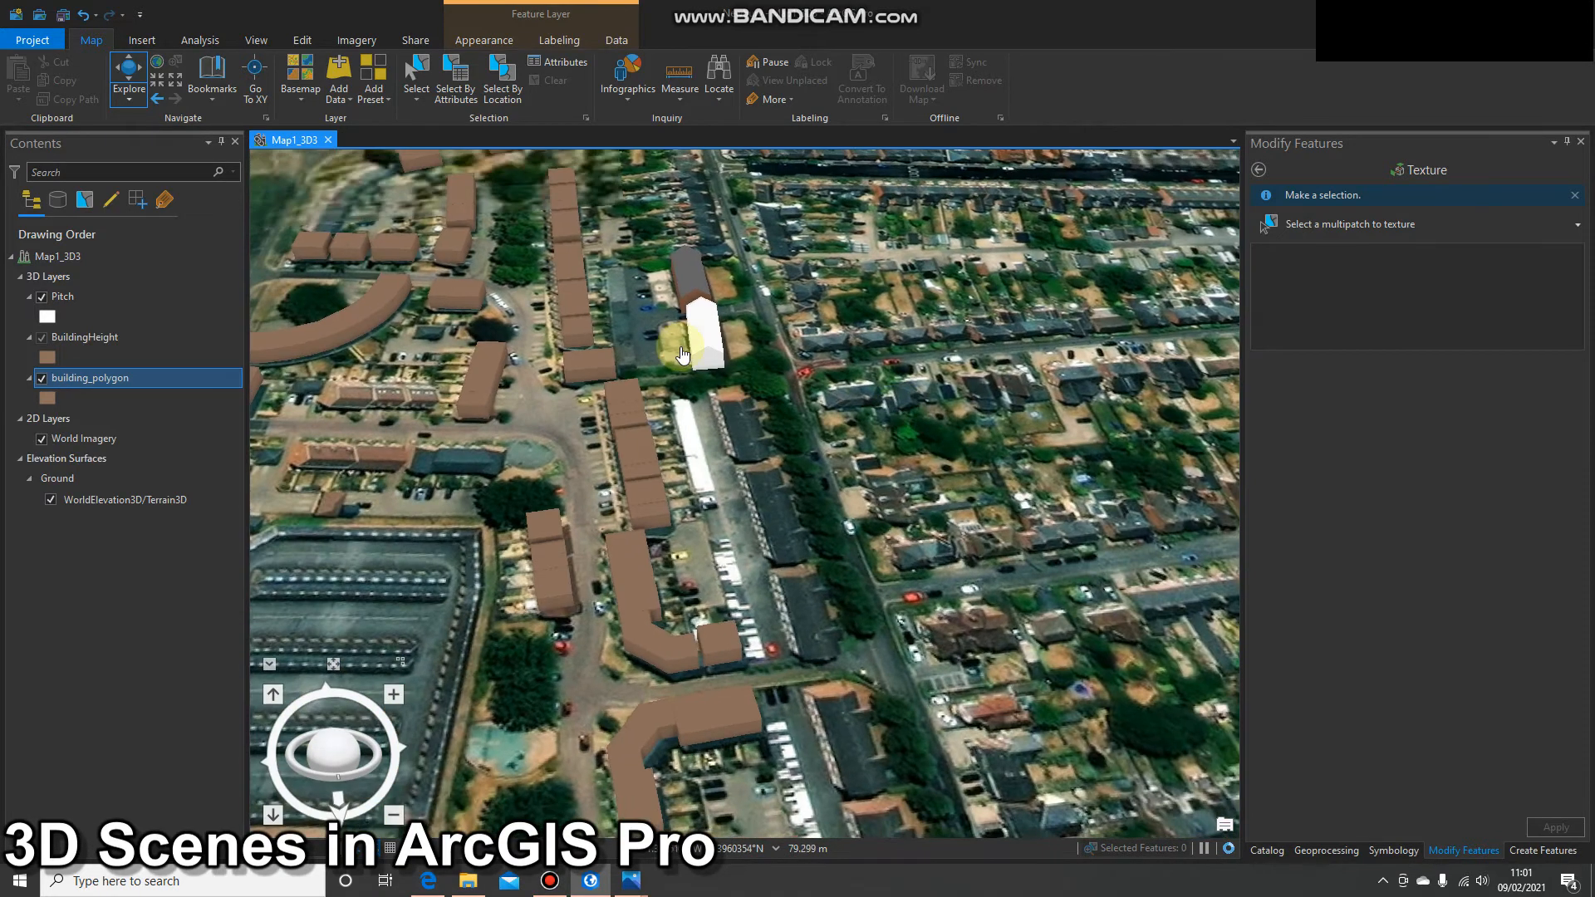
{"action": "scroll", "coordinate": [683, 351], "scroll_direction": "up", "scroll_amount": 4}
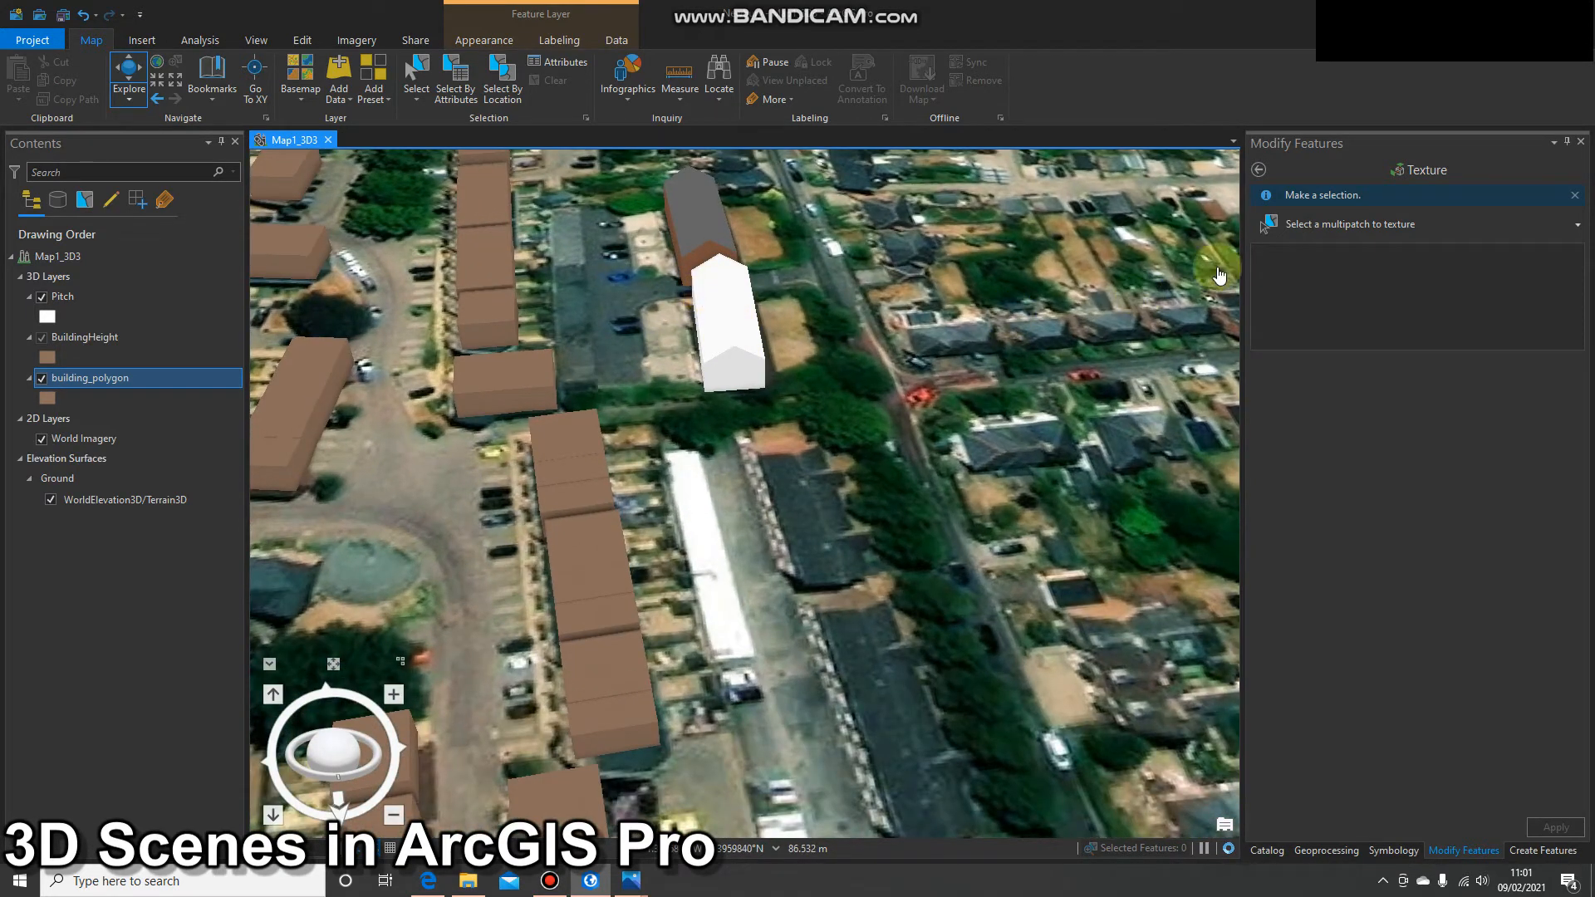
{"action": "left_click", "coordinate": [1330, 222]}
{"action": "left_click", "coordinate": [1339, 222]}
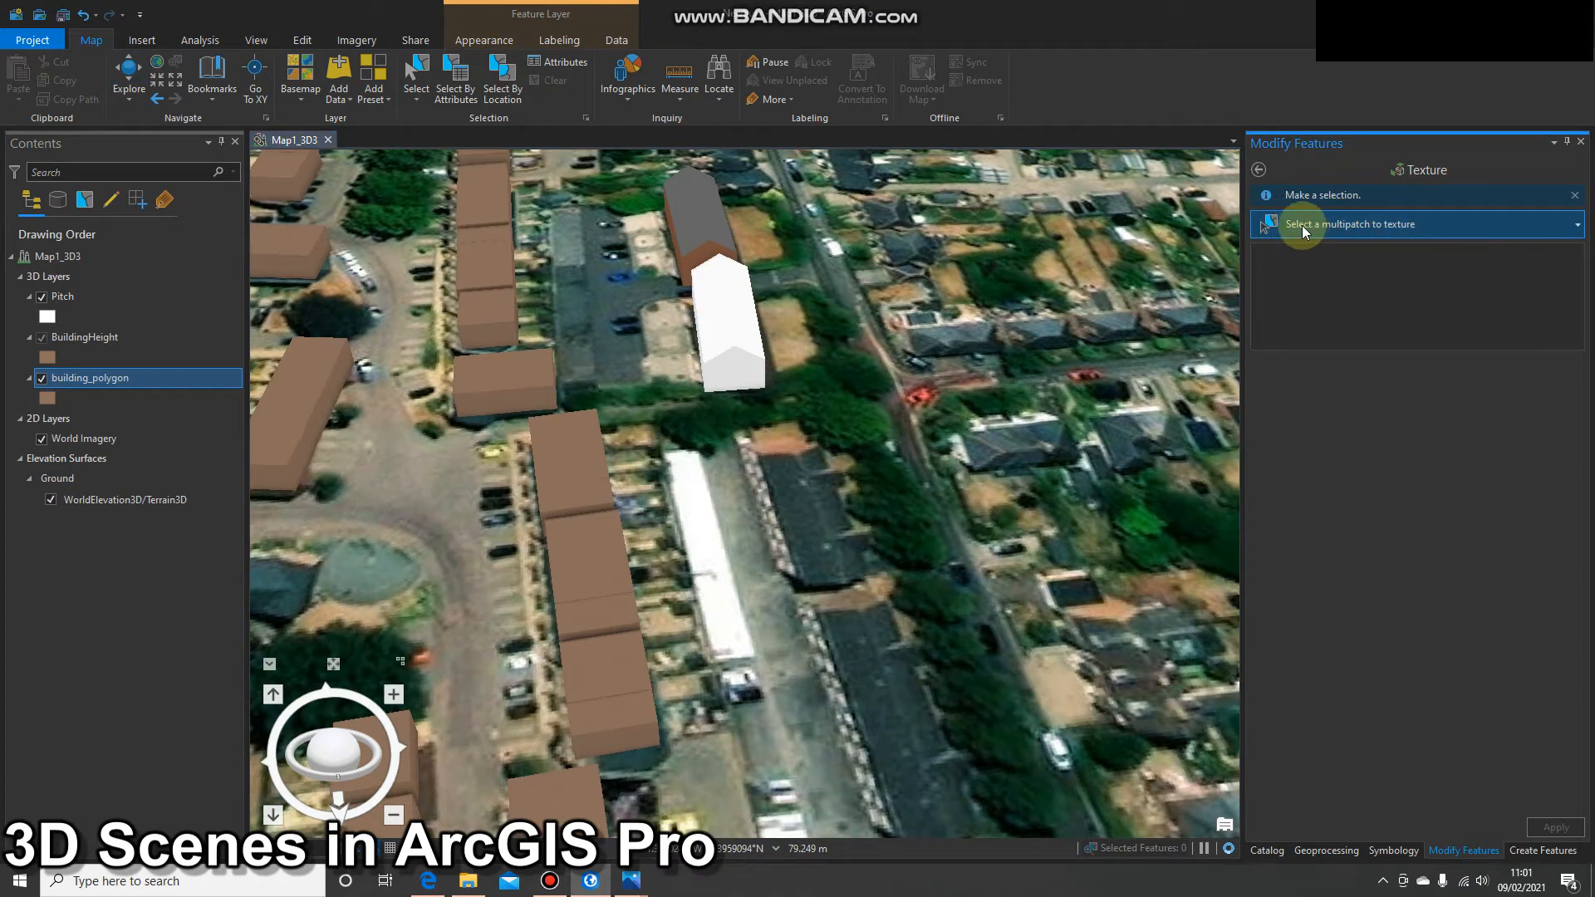
{"action": "left_click", "coordinate": [721, 352]}
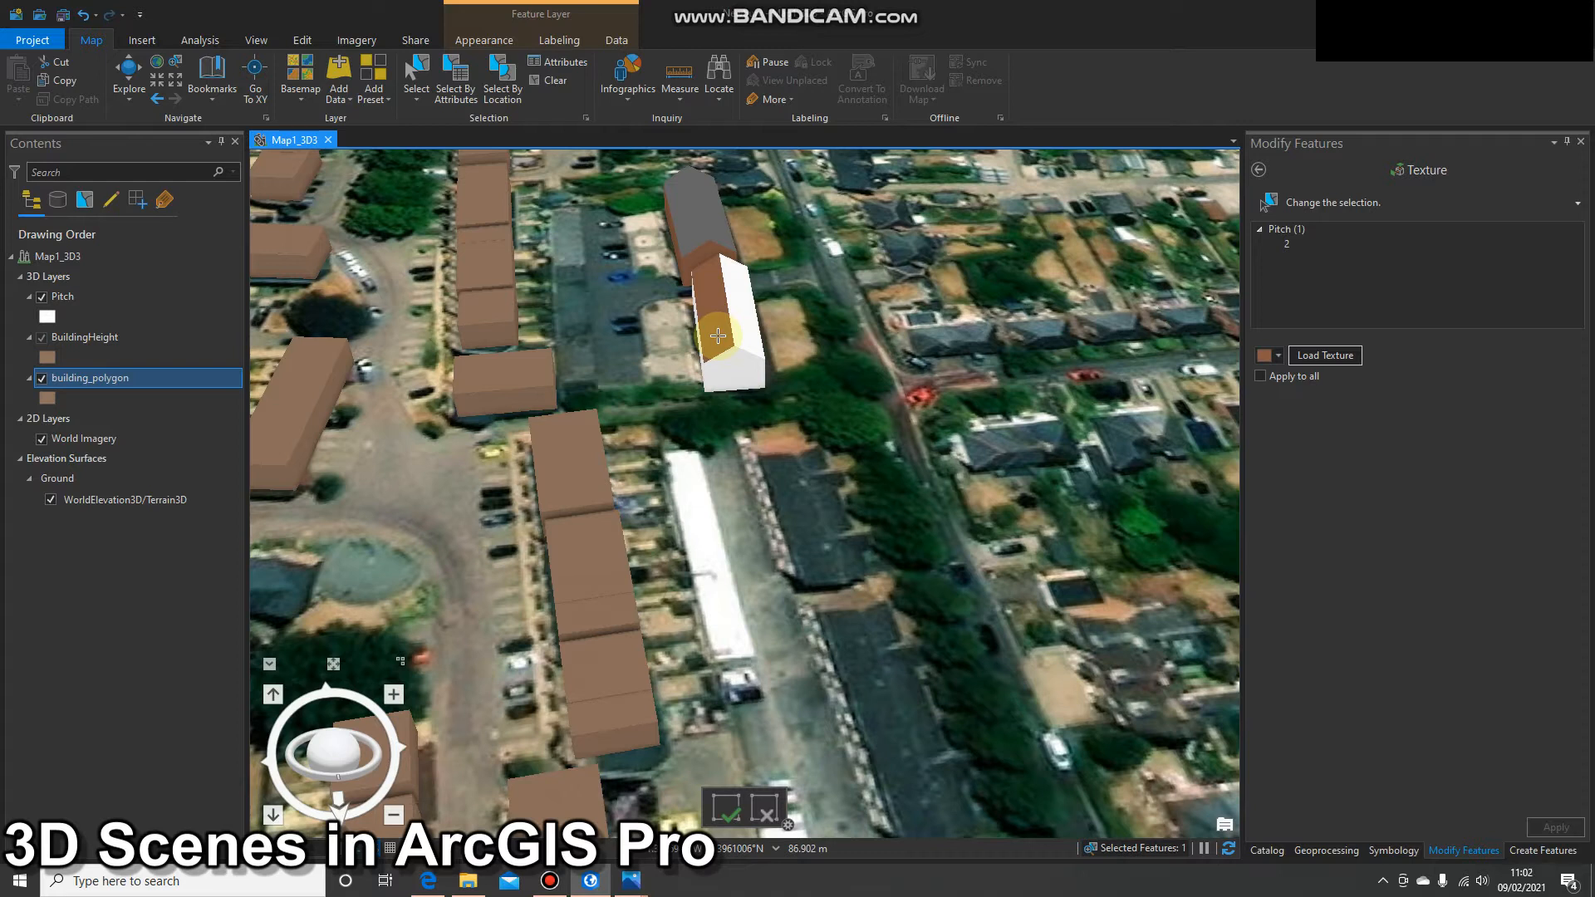
Step: Load the brick_02 image from the Fences Textures folder as the building's texture
{"action": "left_click", "coordinate": [1345, 354]}
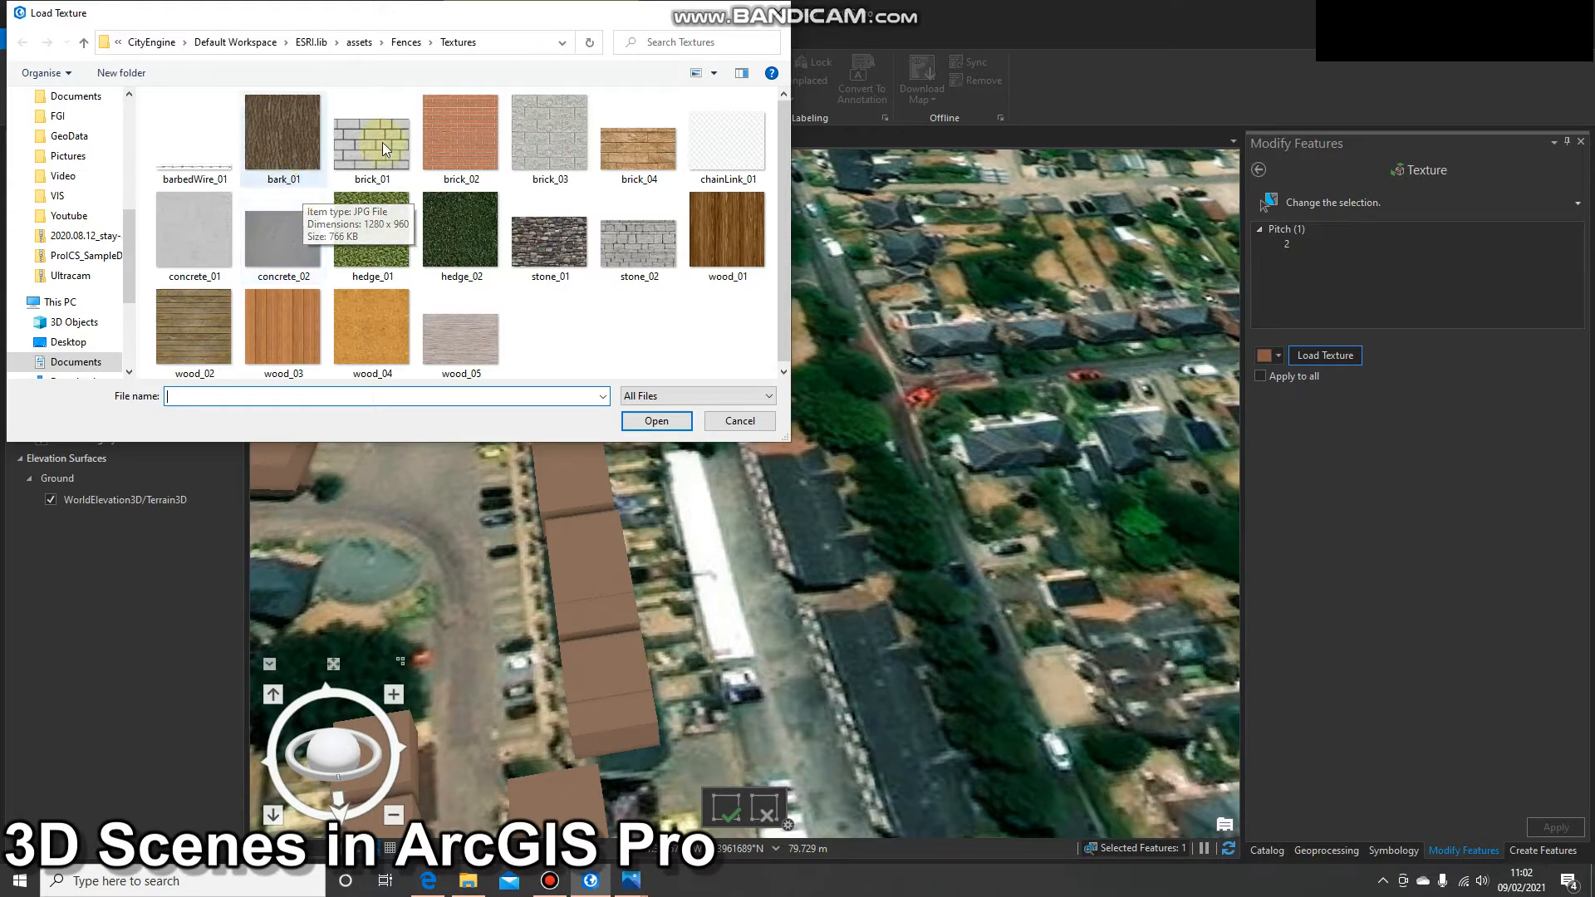
{"action": "left_click", "coordinate": [469, 138]}
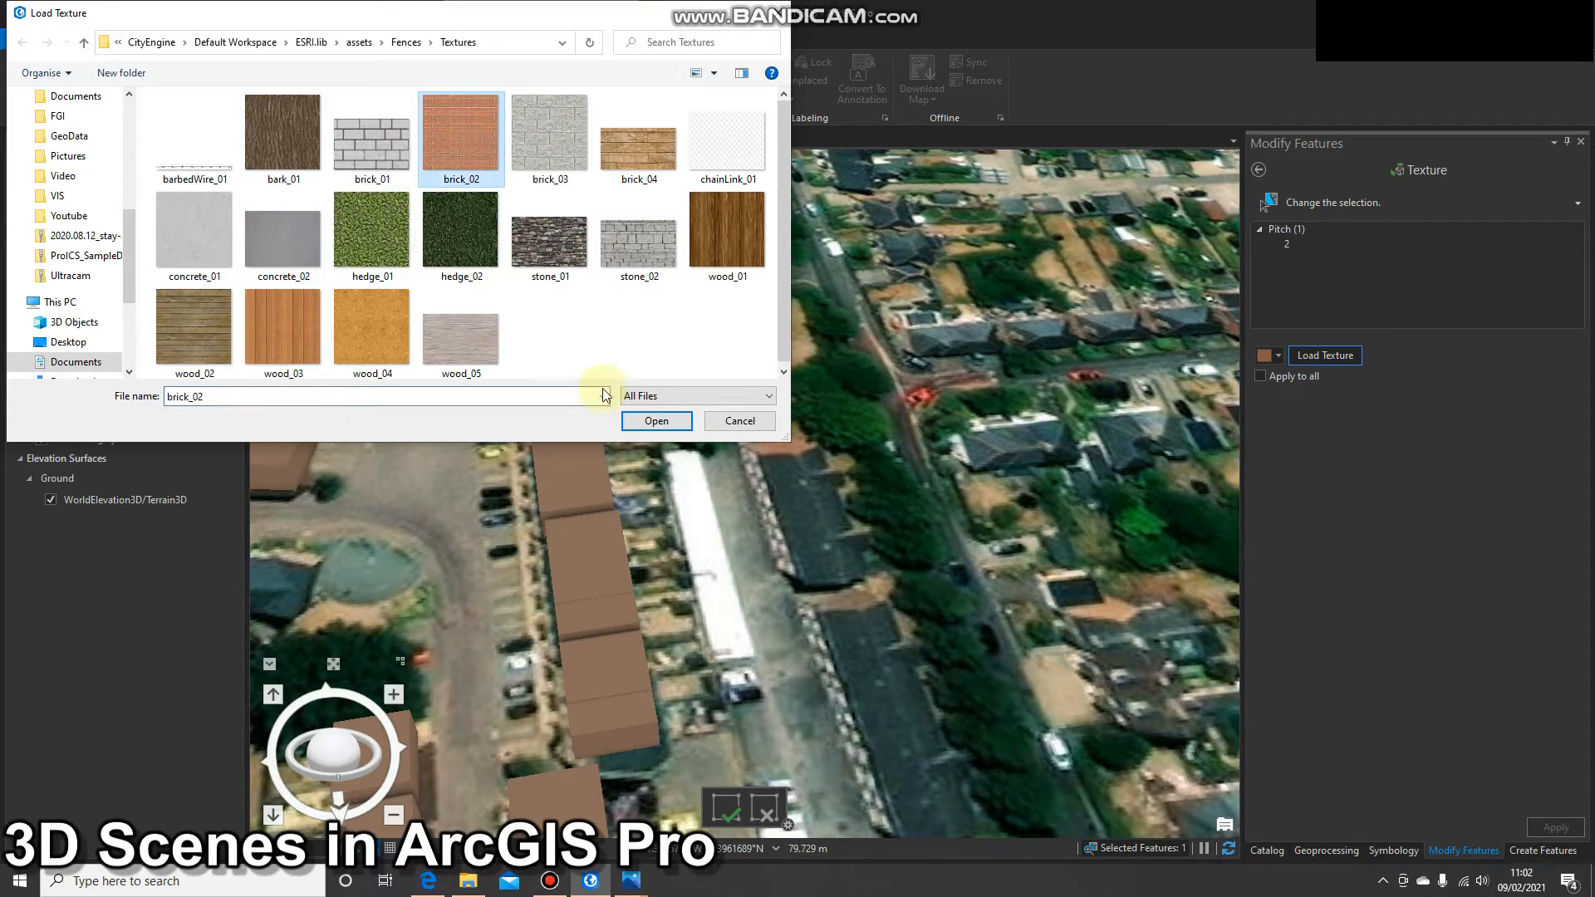
{"action": "left_click", "coordinate": [660, 422]}
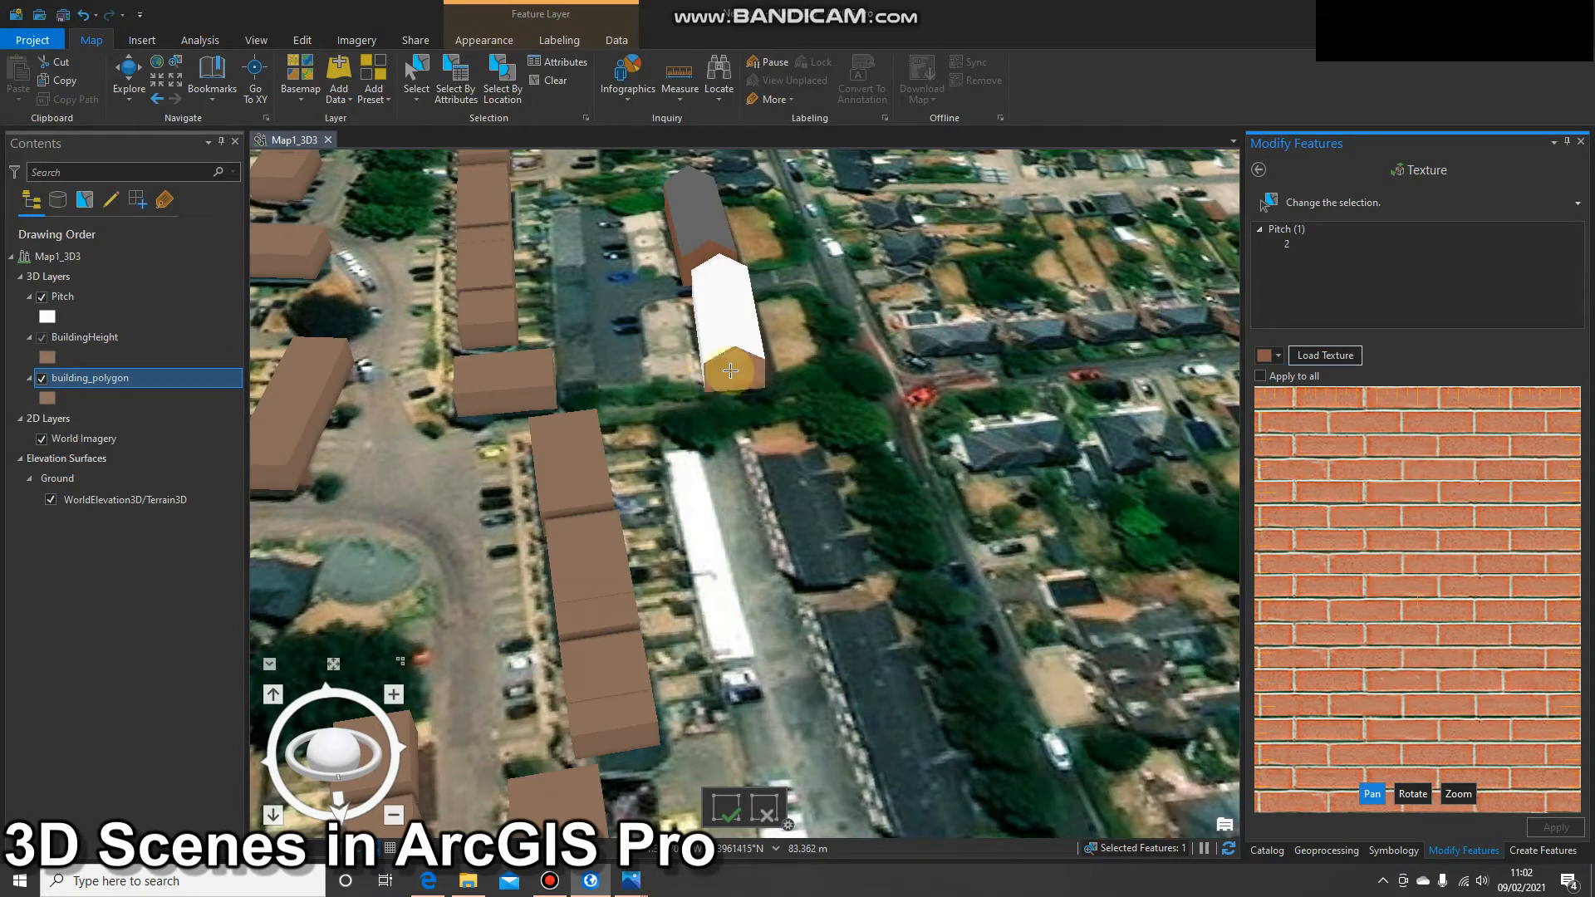
Step: Scale the brick texture down to much smaller bricks and apply it to the front gable wall of the white pitched building
{"action": "scroll", "coordinate": [748, 390], "scroll_direction": "up", "scroll_amount": 5}
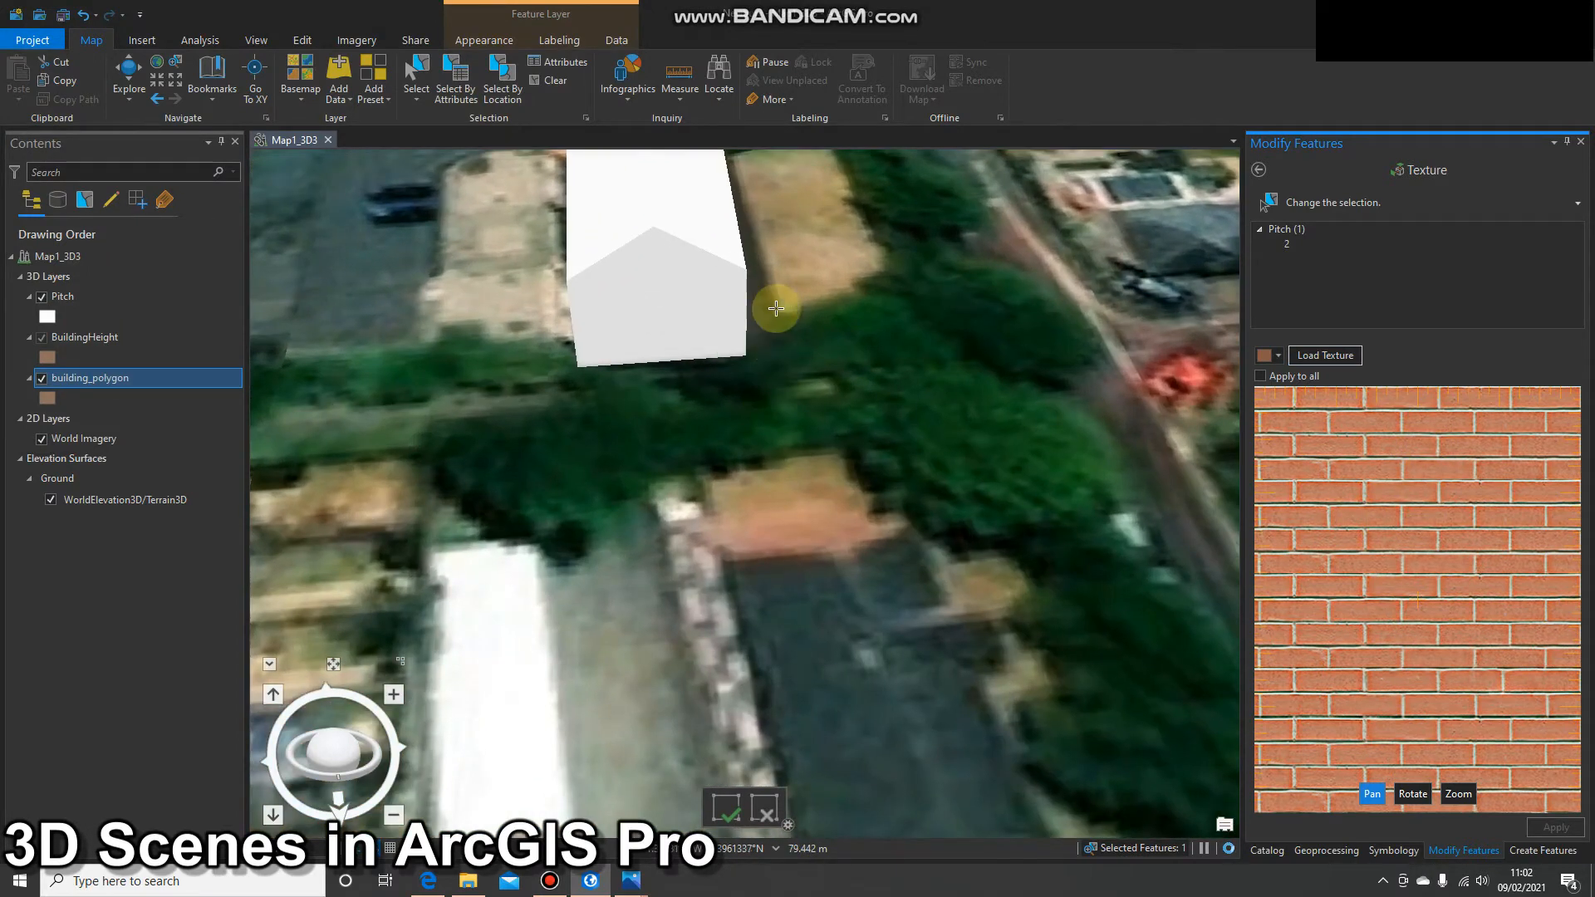
{"action": "left_click", "coordinate": [663, 313]}
{"action": "scroll", "coordinate": [1415, 531], "scroll_direction": "up", "scroll_amount": 2}
{"action": "scroll", "coordinate": [1415, 536], "scroll_direction": "down", "scroll_amount": 5}
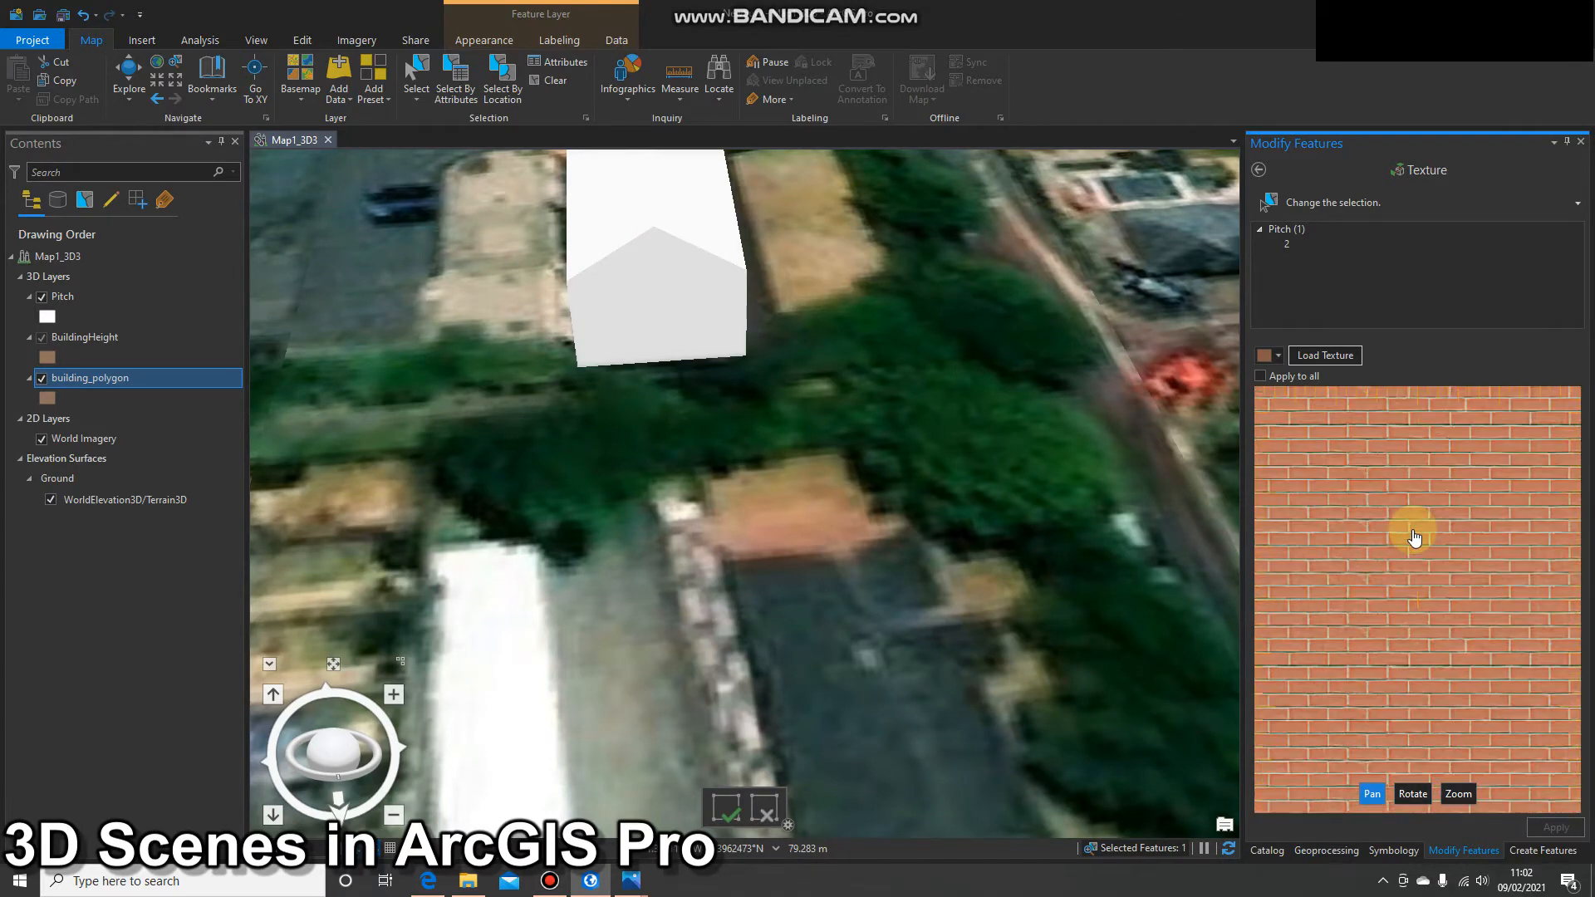
{"action": "scroll", "coordinate": [1414, 536], "scroll_direction": "down", "scroll_amount": 2}
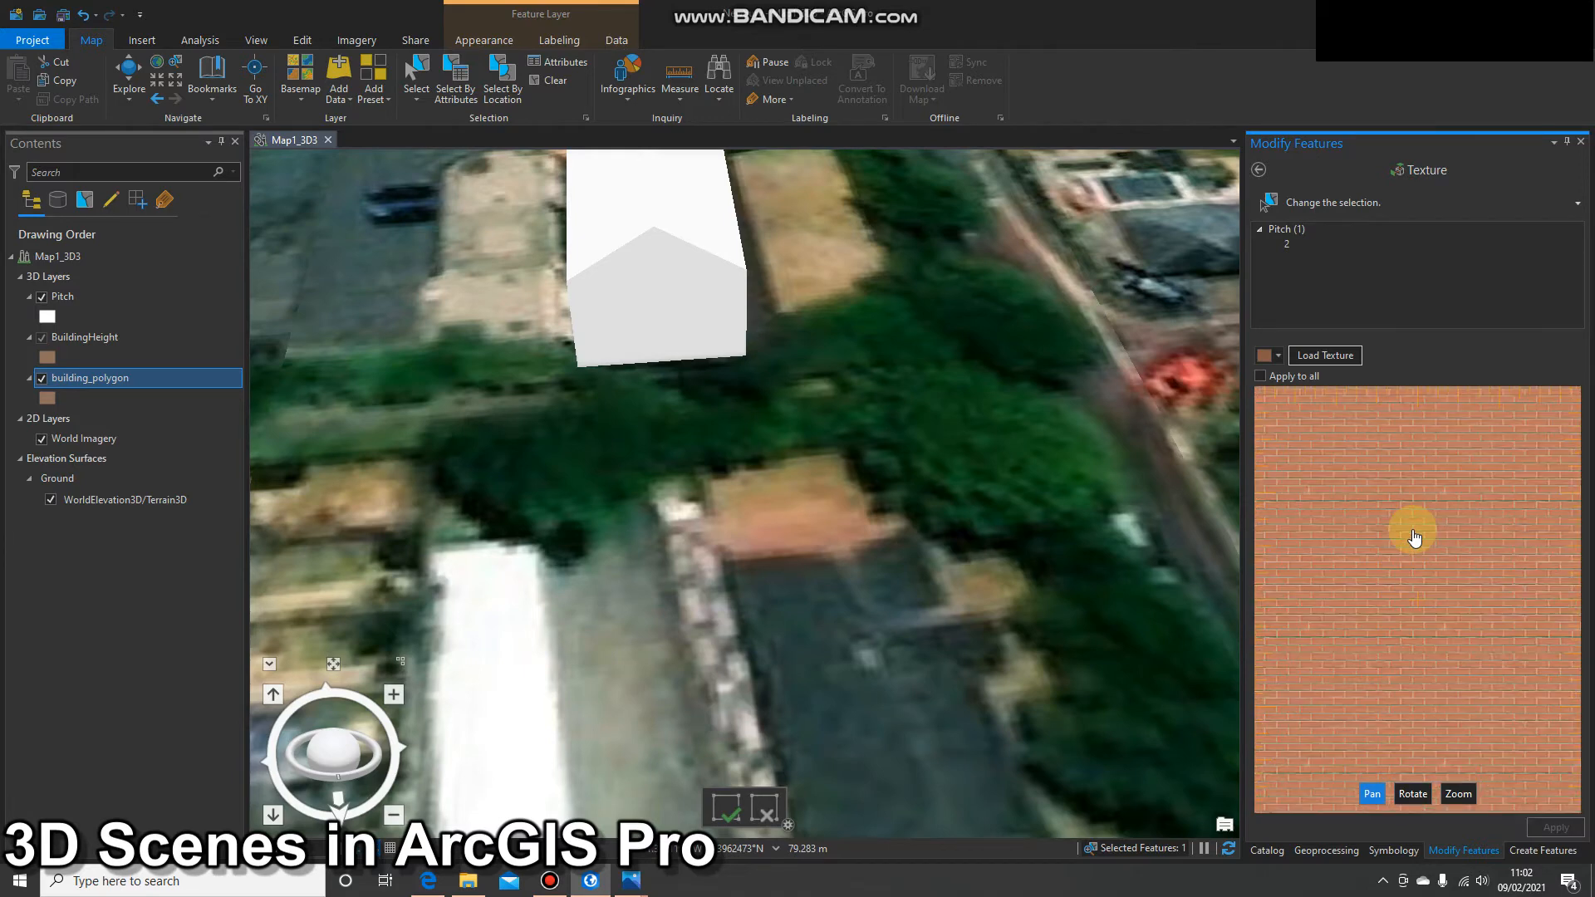
{"action": "scroll", "coordinate": [1414, 536], "scroll_direction": "down", "scroll_amount": 1}
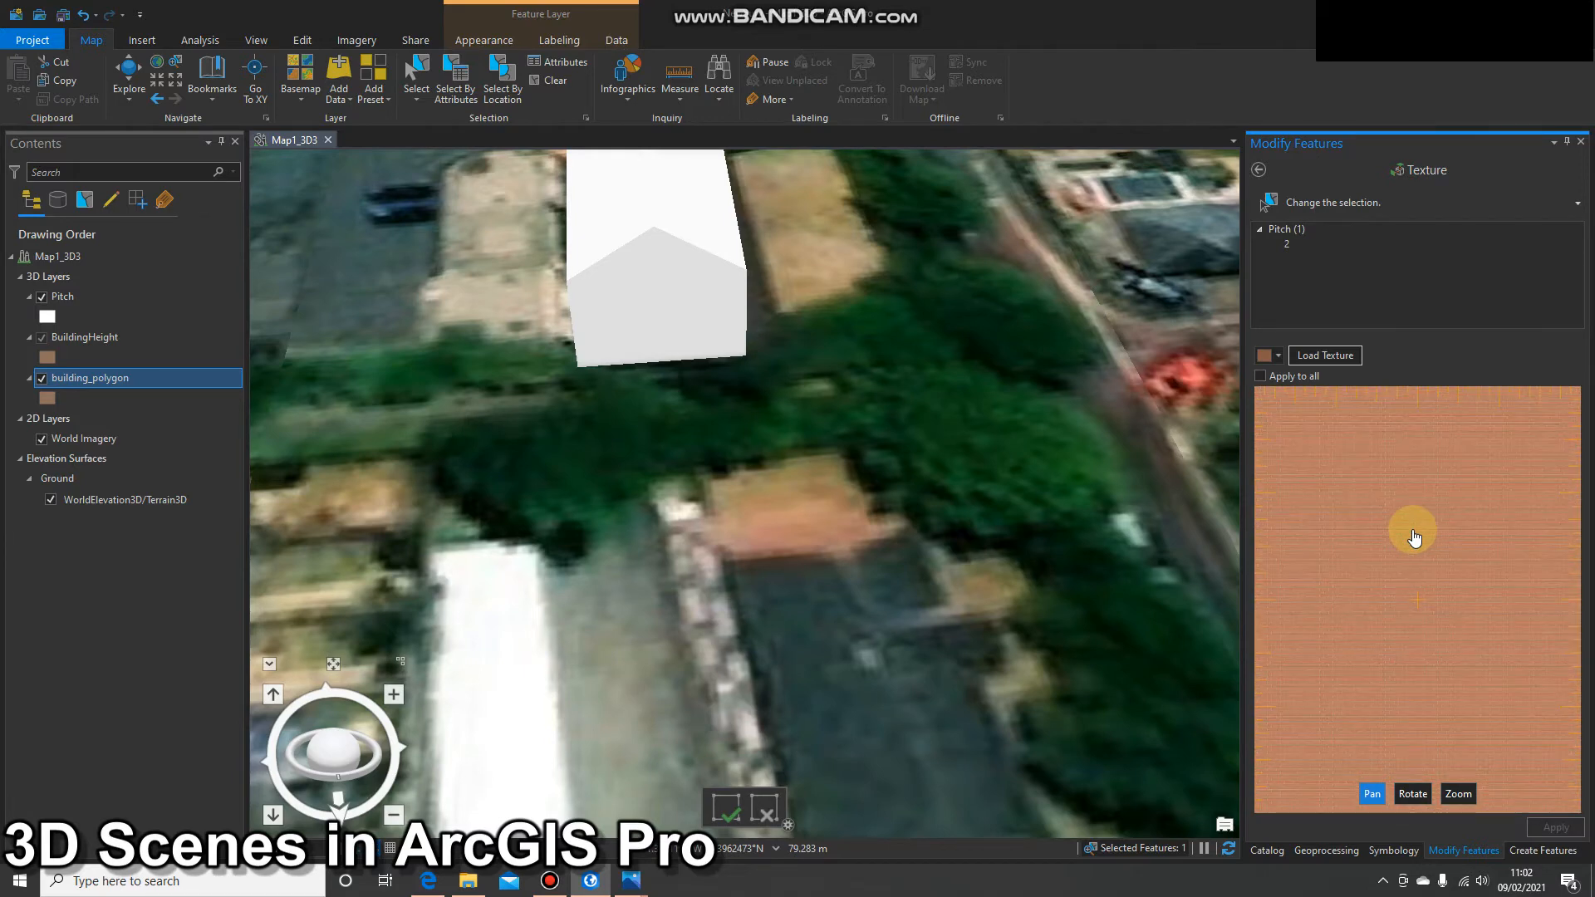
{"action": "scroll", "coordinate": [1414, 537], "scroll_direction": "up", "scroll_amount": 4}
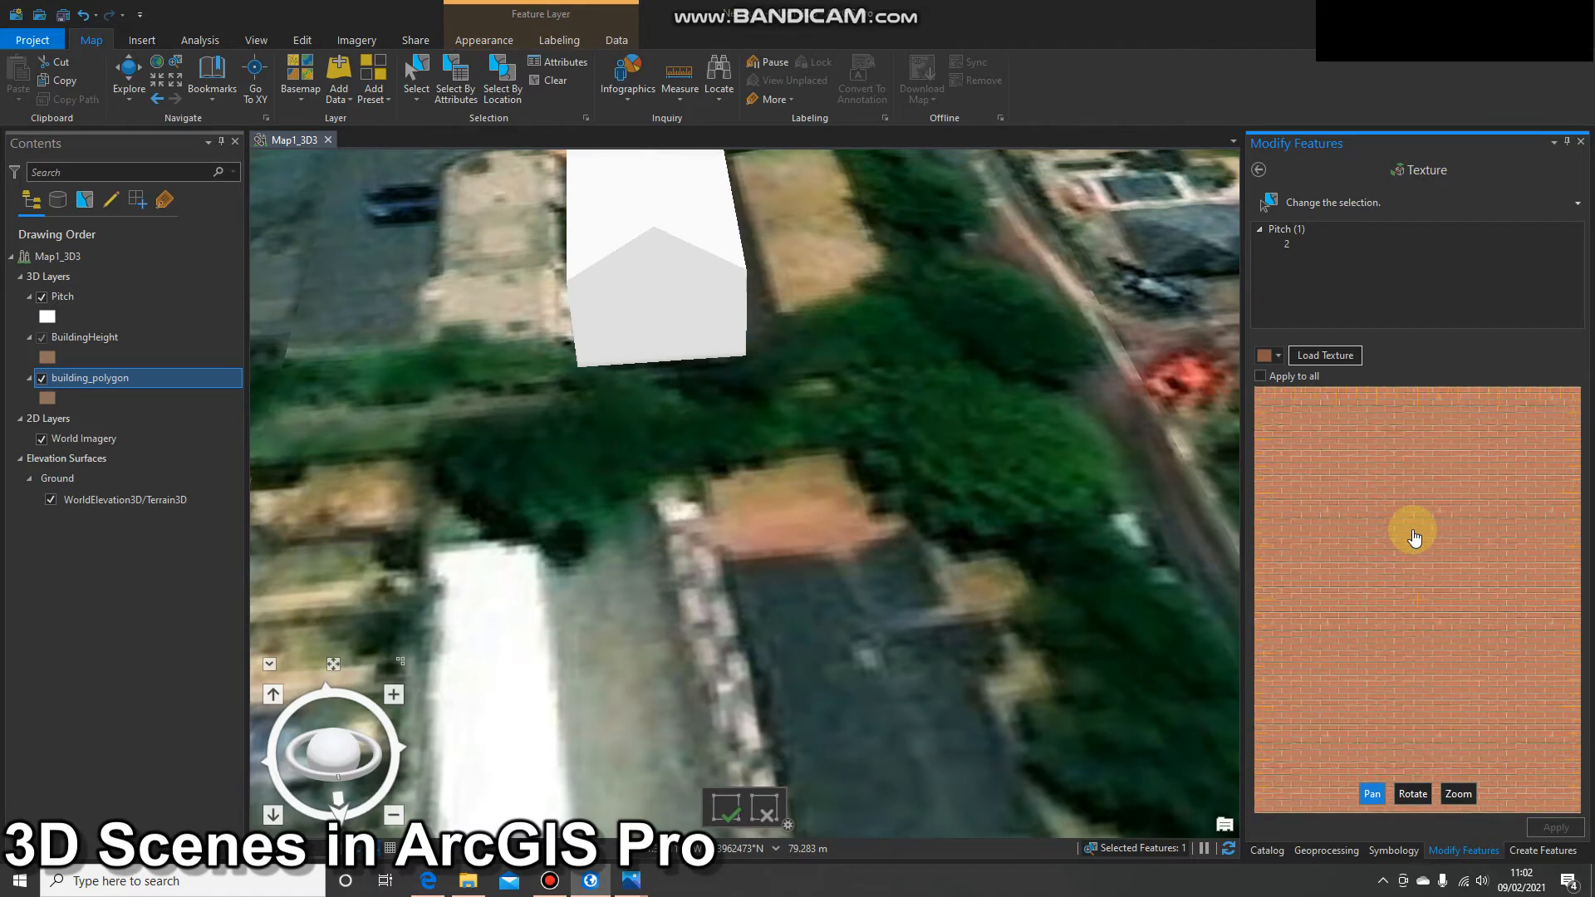
{"action": "left_click", "coordinate": [678, 325]}
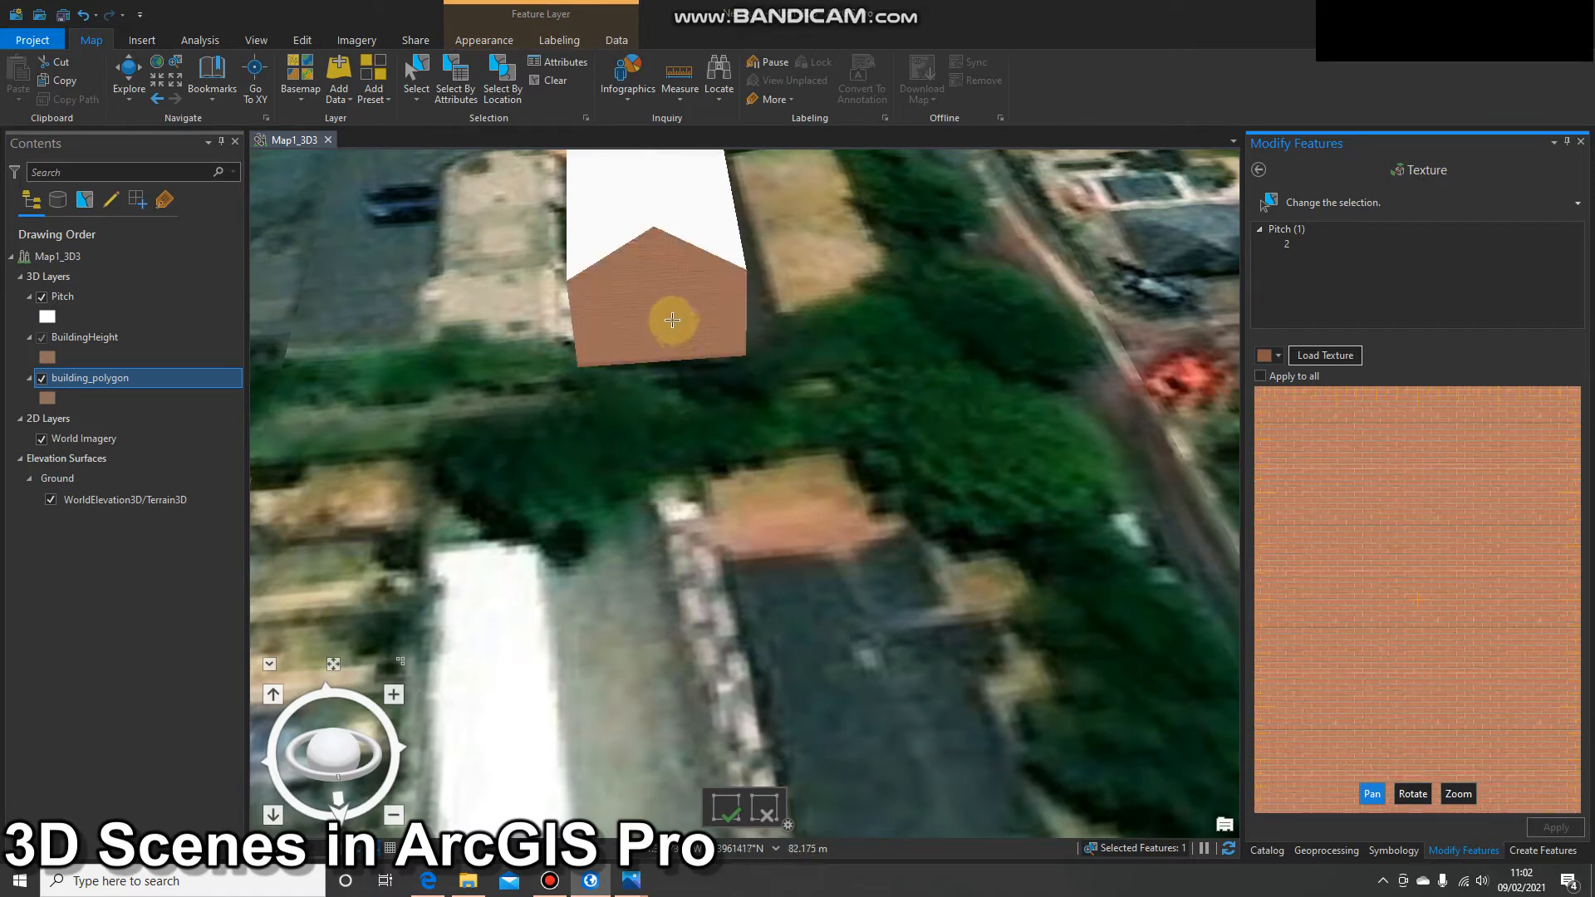
{"action": "left_click", "coordinate": [669, 313]}
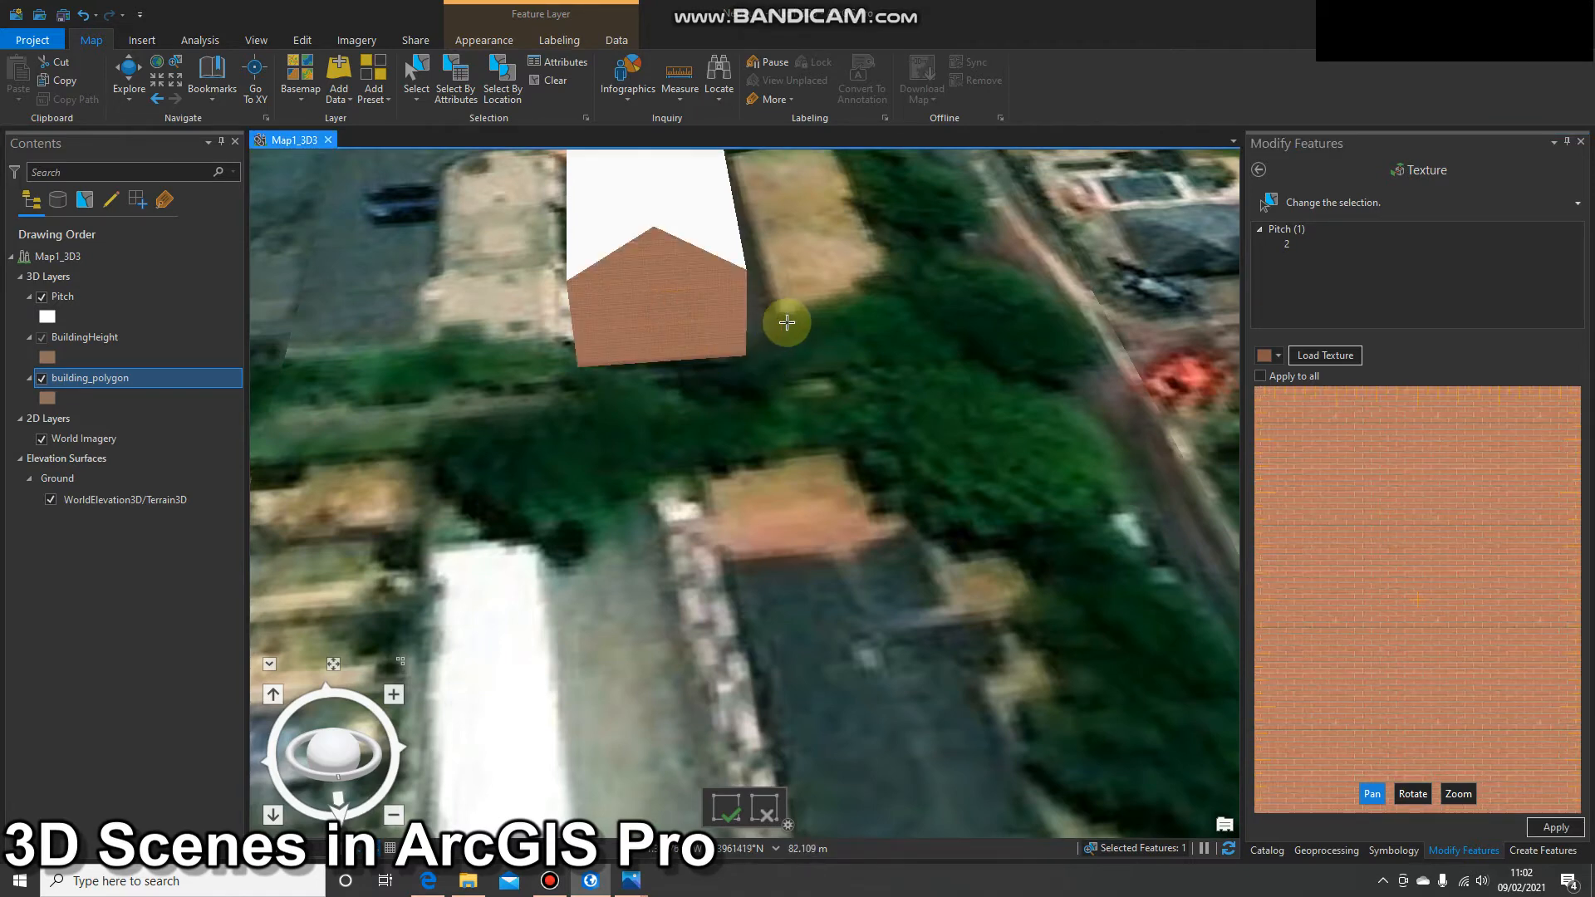
Step: Apply the brick texture to the side walls and the far gable wall of the same building
{"action": "left_click_drag", "start_coordinate": [784, 326], "coordinate": [611, 453]}
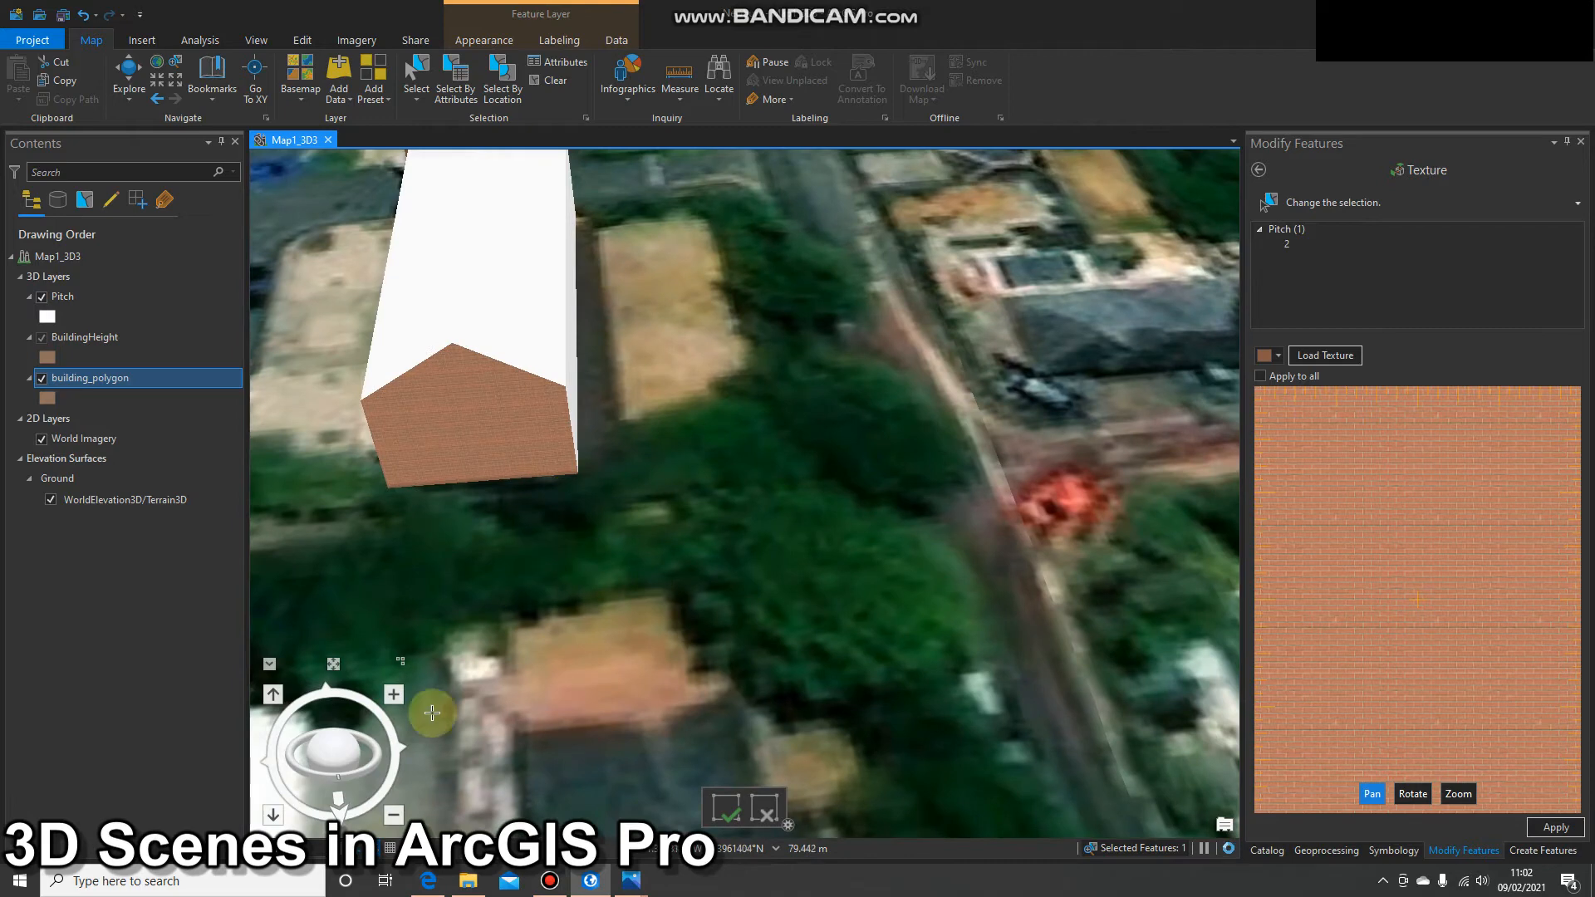
{"action": "left_click", "coordinate": [572, 397]}
{"action": "left_click_drag", "start_coordinate": [353, 775], "coordinate": [344, 658]}
{"action": "scroll", "coordinate": [403, 638], "scroll_direction": "down", "scroll_amount": 3}
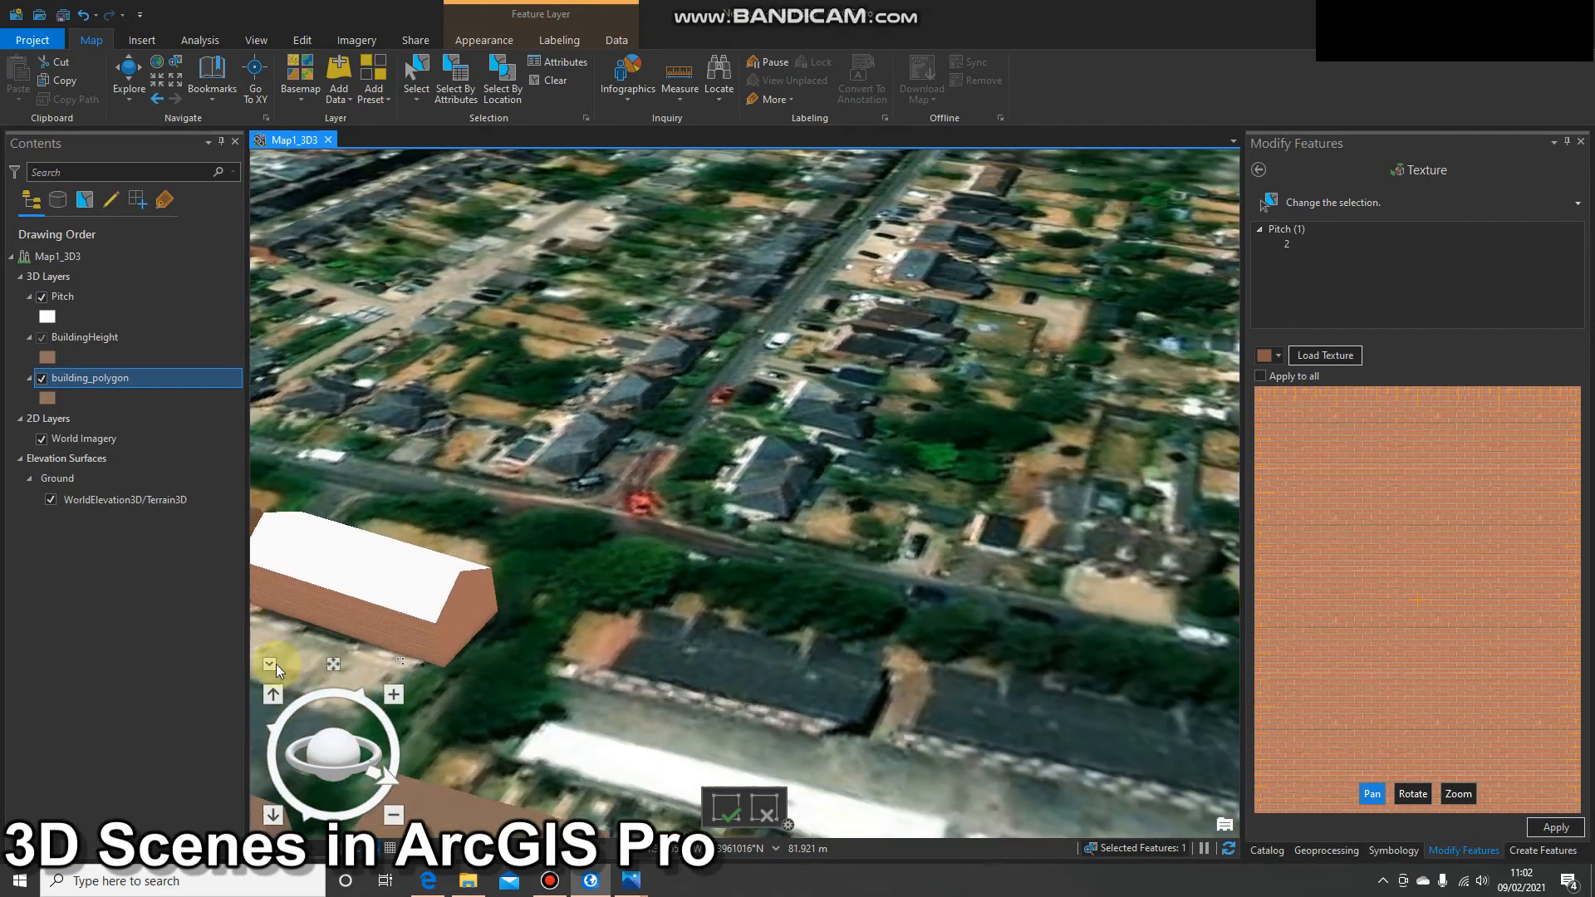
{"action": "left_click_drag", "start_coordinate": [329, 765], "coordinate": [432, 754]}
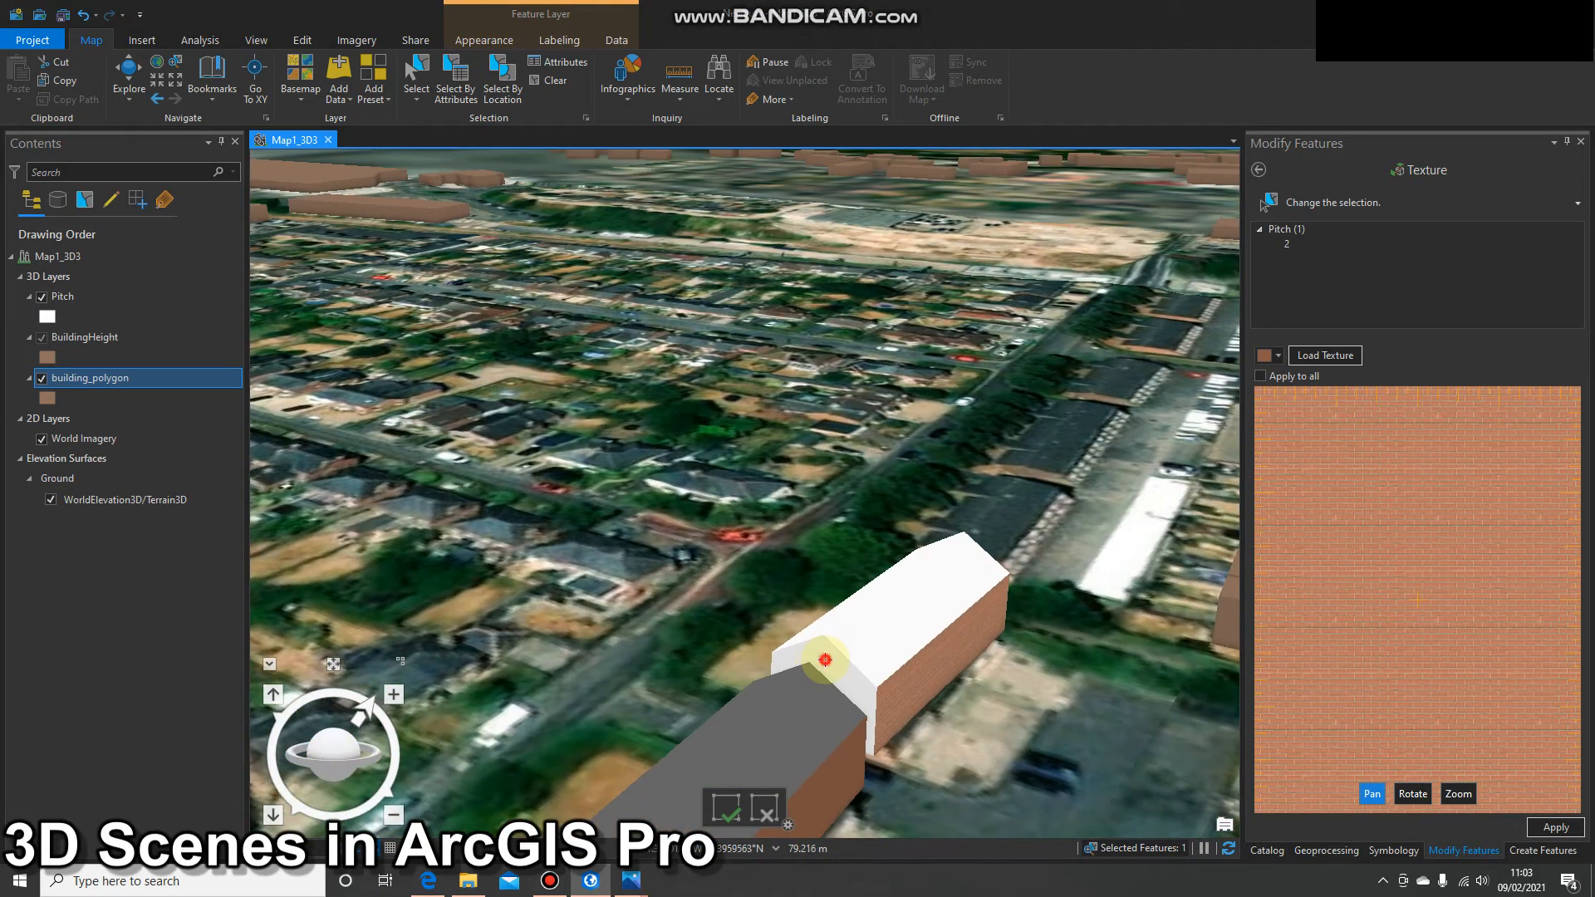
Step: Load the tileRoof_3 image from the Sloped folder of the Roofs assets as the texture for the building's roof
{"action": "left_click", "coordinate": [1332, 364]}
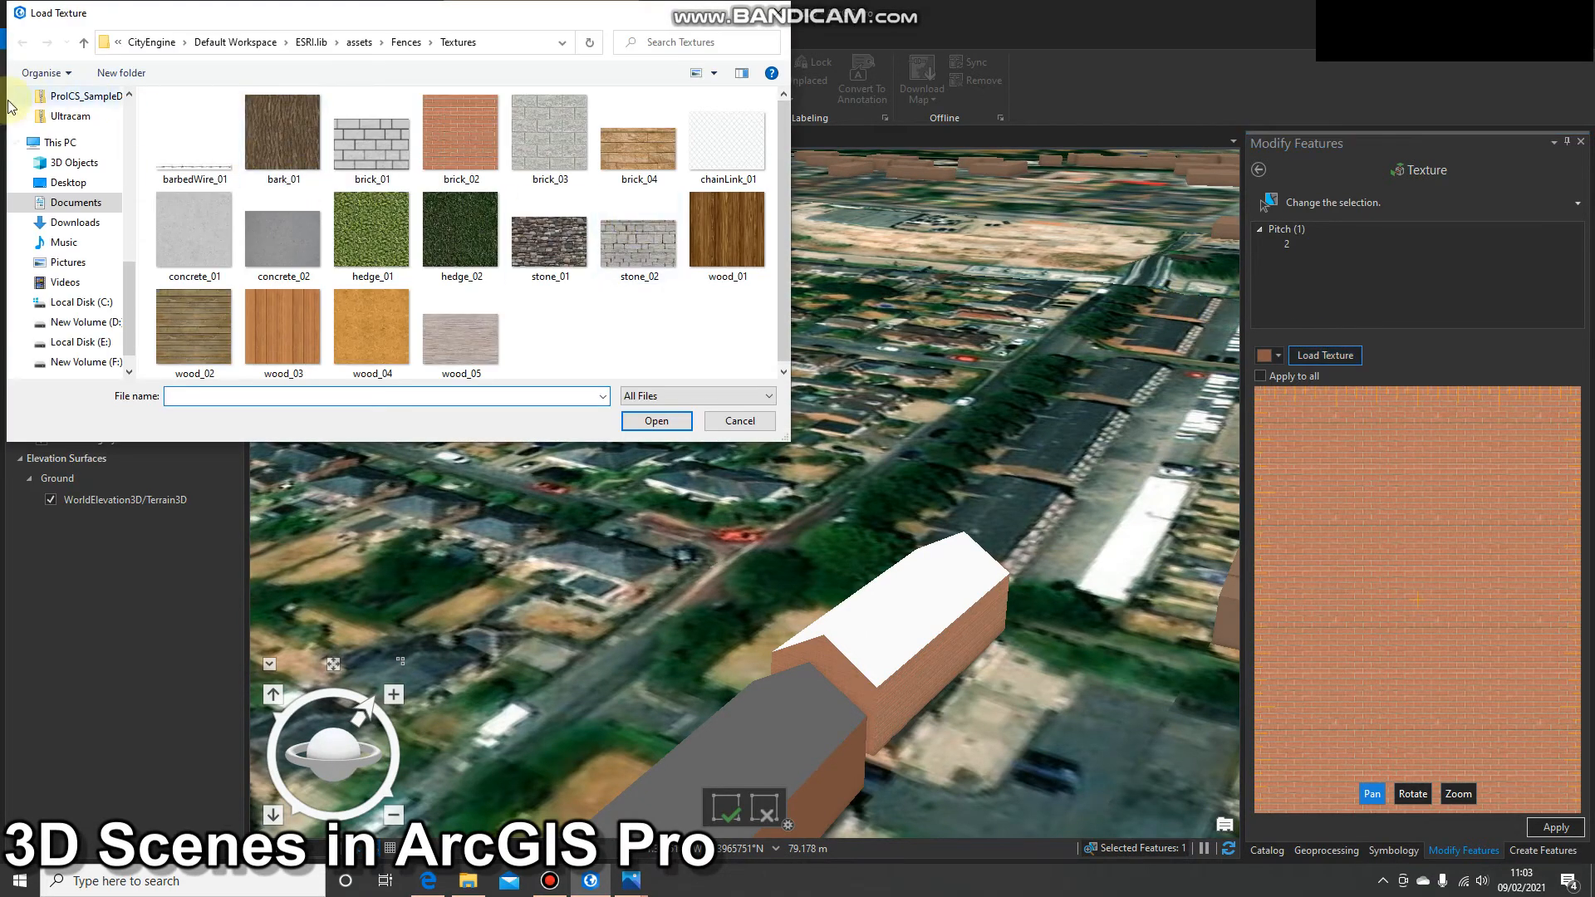
{"action": "left_click", "coordinate": [84, 43]}
{"action": "left_click", "coordinate": [83, 43]}
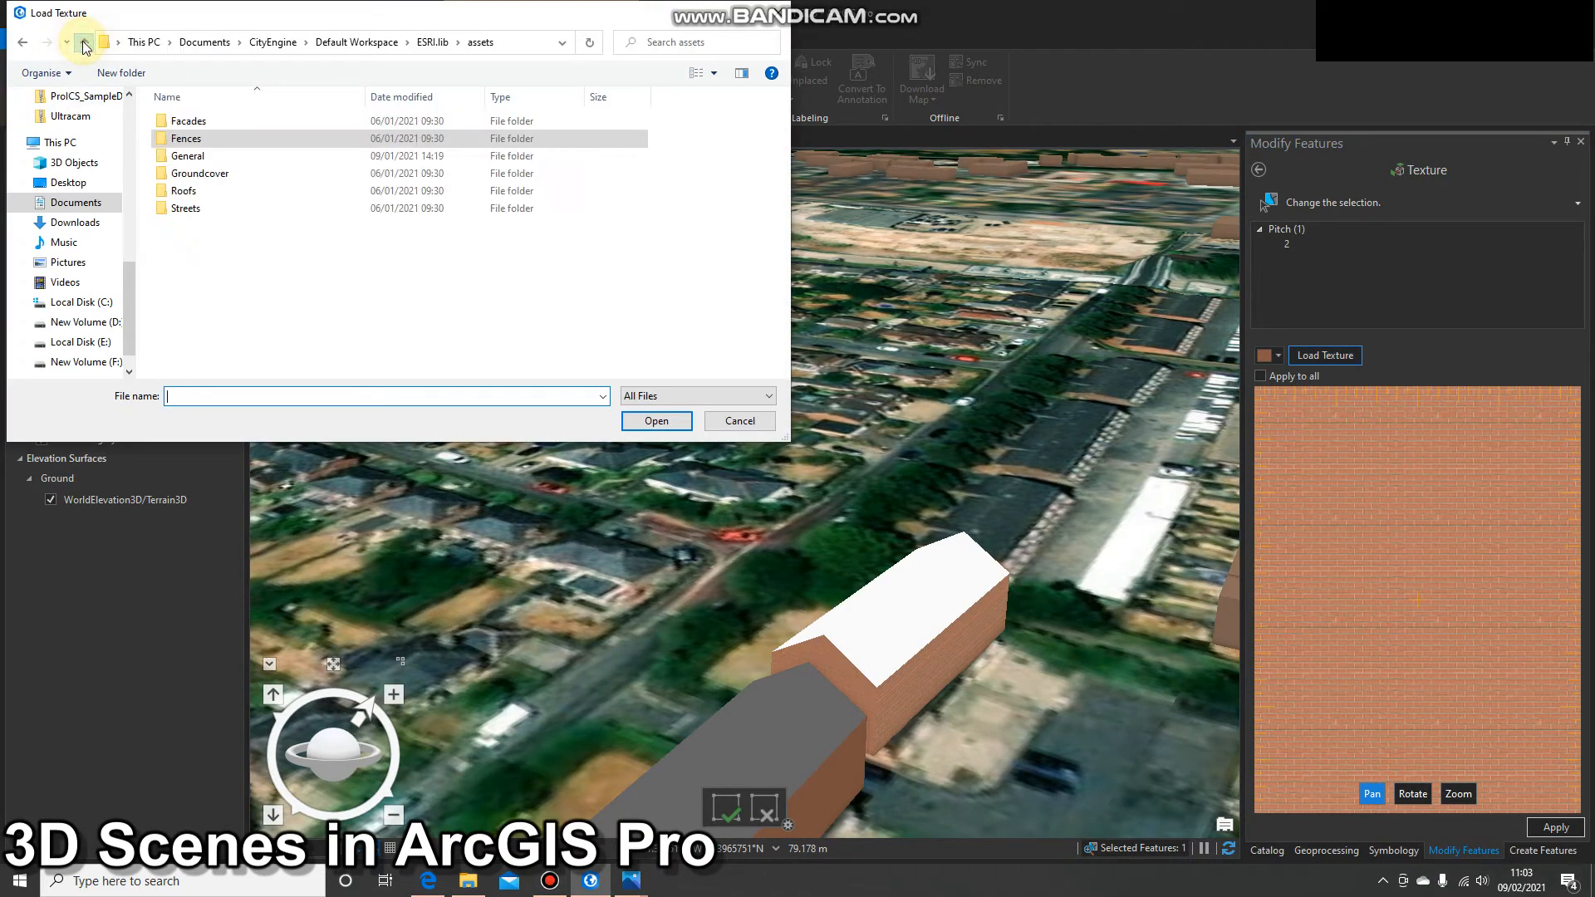
{"action": "double_click", "coordinate": [178, 194]}
{"action": "double_click", "coordinate": [189, 138]}
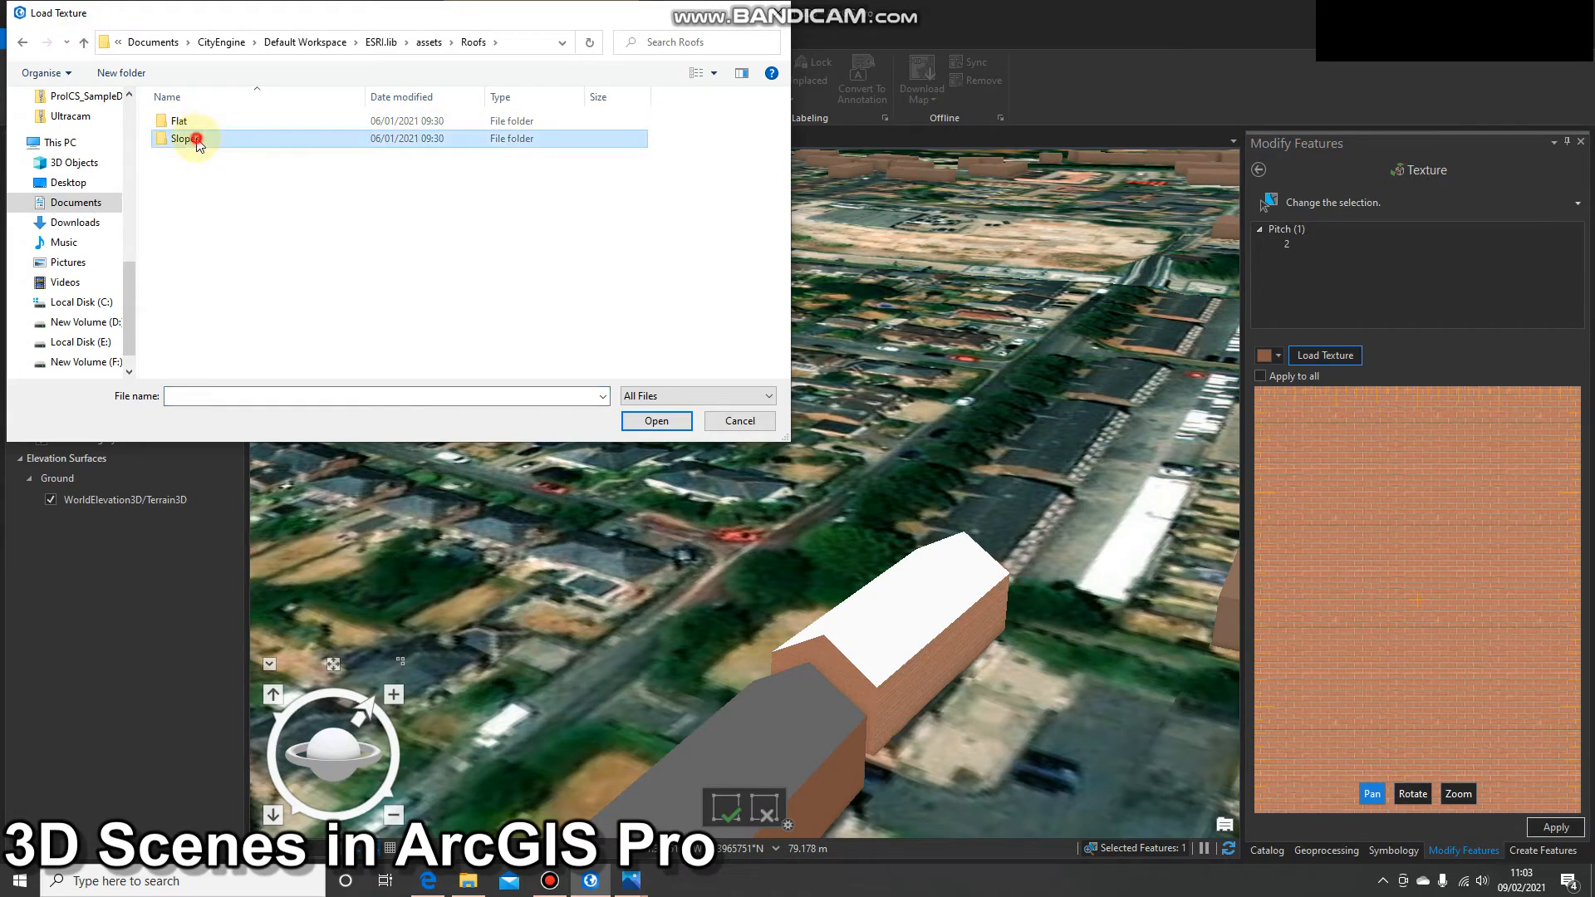
{"action": "scroll", "coordinate": [472, 276], "scroll_direction": "down", "scroll_amount": 1}
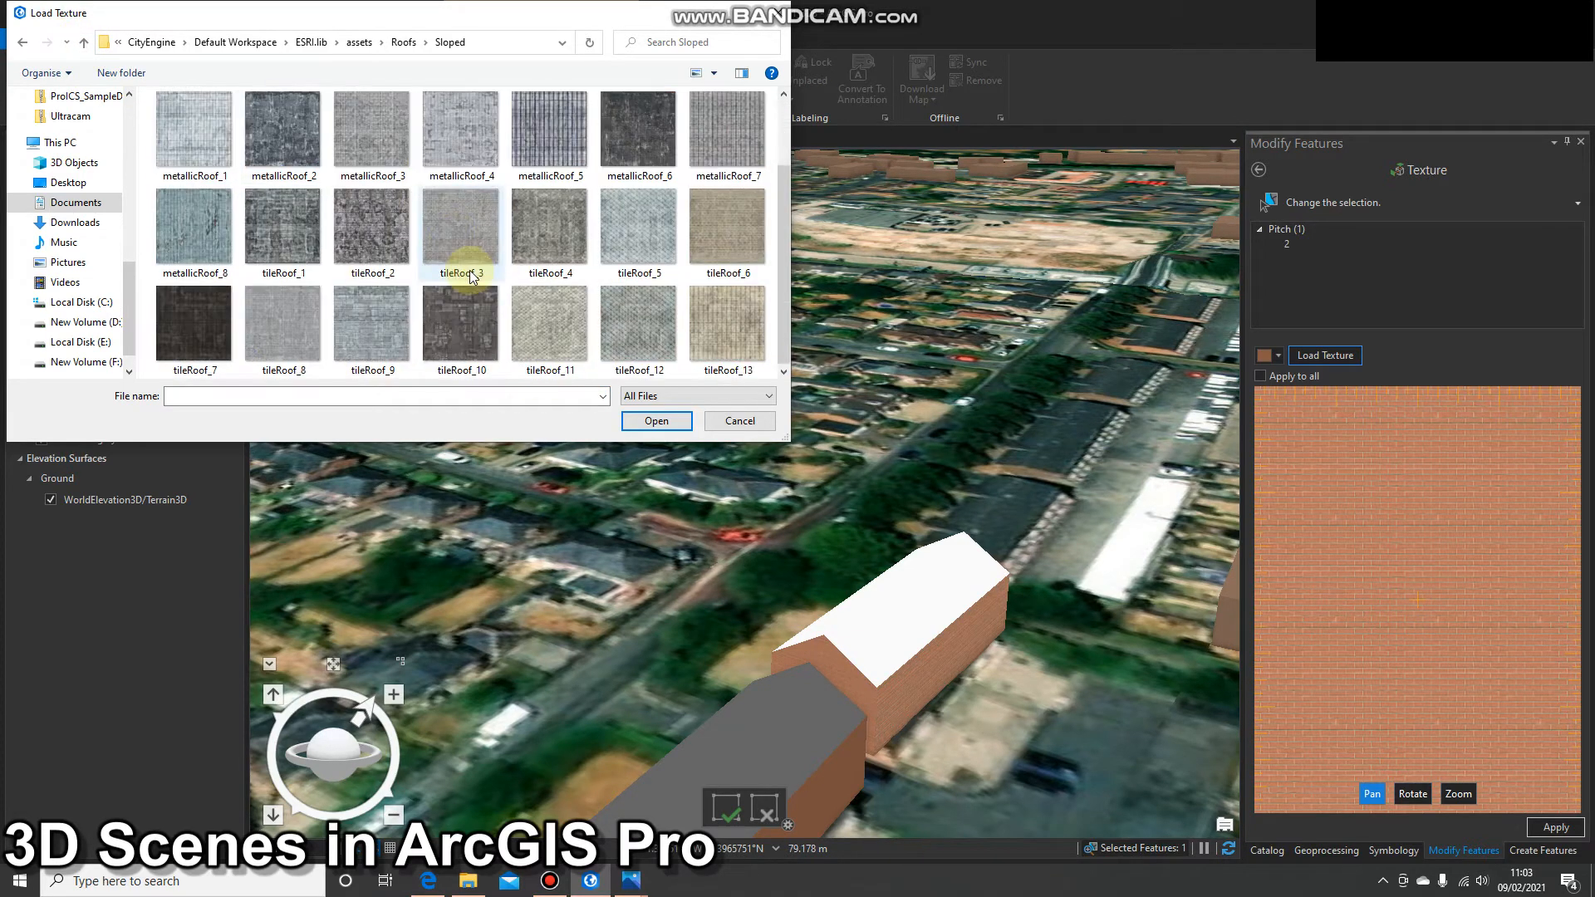
{"action": "left_click", "coordinate": [460, 213]}
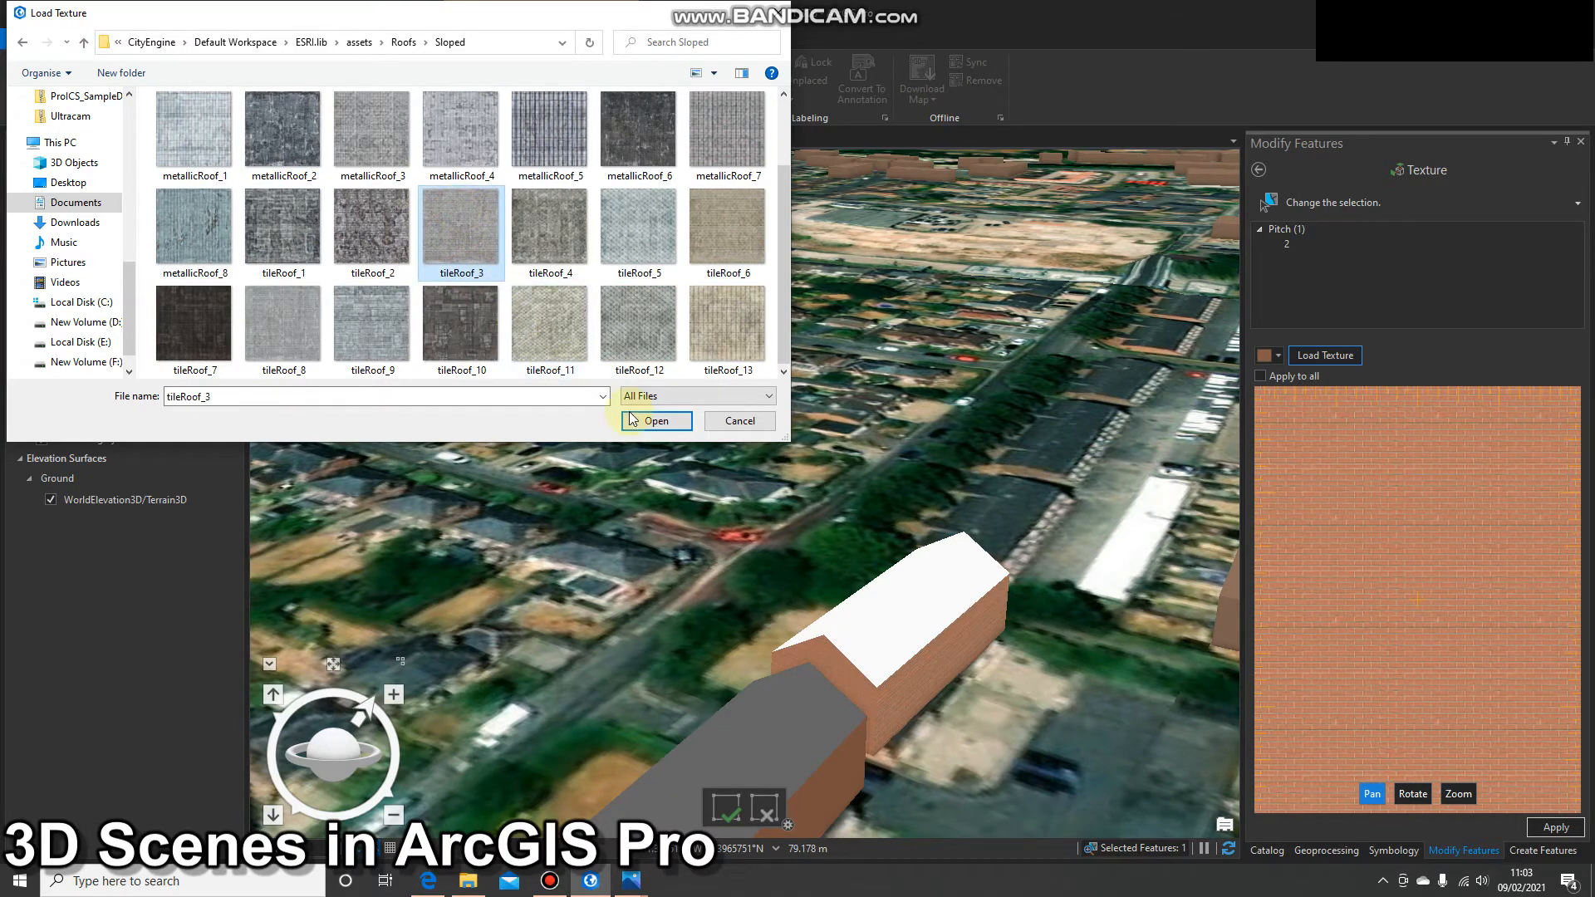
{"action": "left_click", "coordinate": [655, 421]}
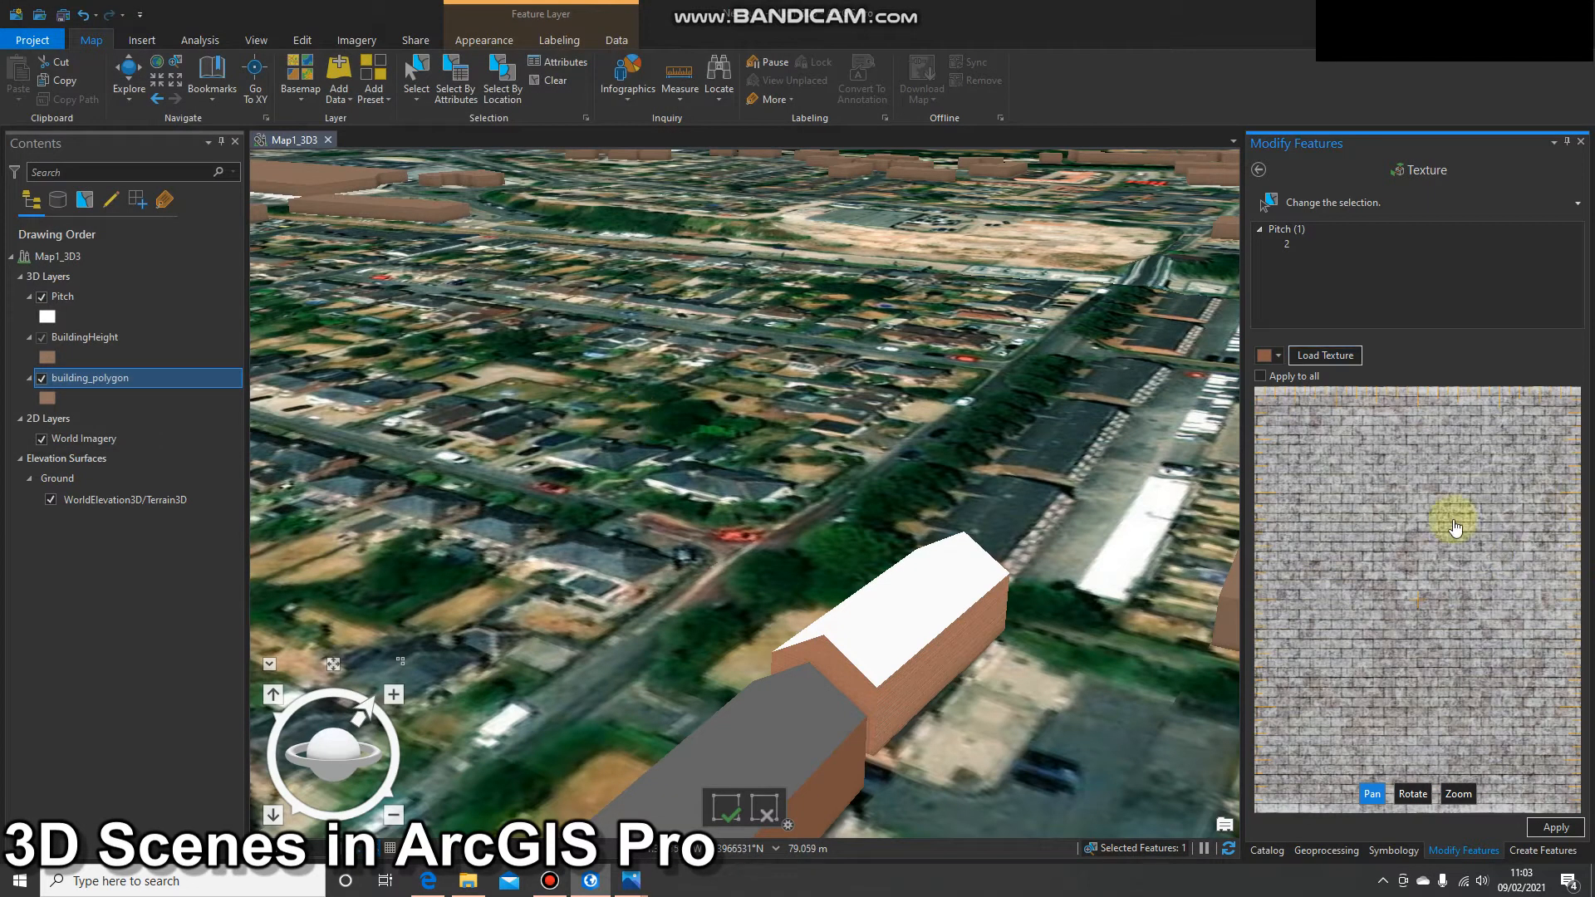
Step: Scale the roof tile texture down and apply it to the pitched roof of the brick-textured building
{"action": "left_click_drag", "start_coordinate": [1455, 526], "coordinate": [899, 615]}
{"action": "scroll", "coordinate": [1513, 536], "scroll_direction": "down", "scroll_amount": 3}
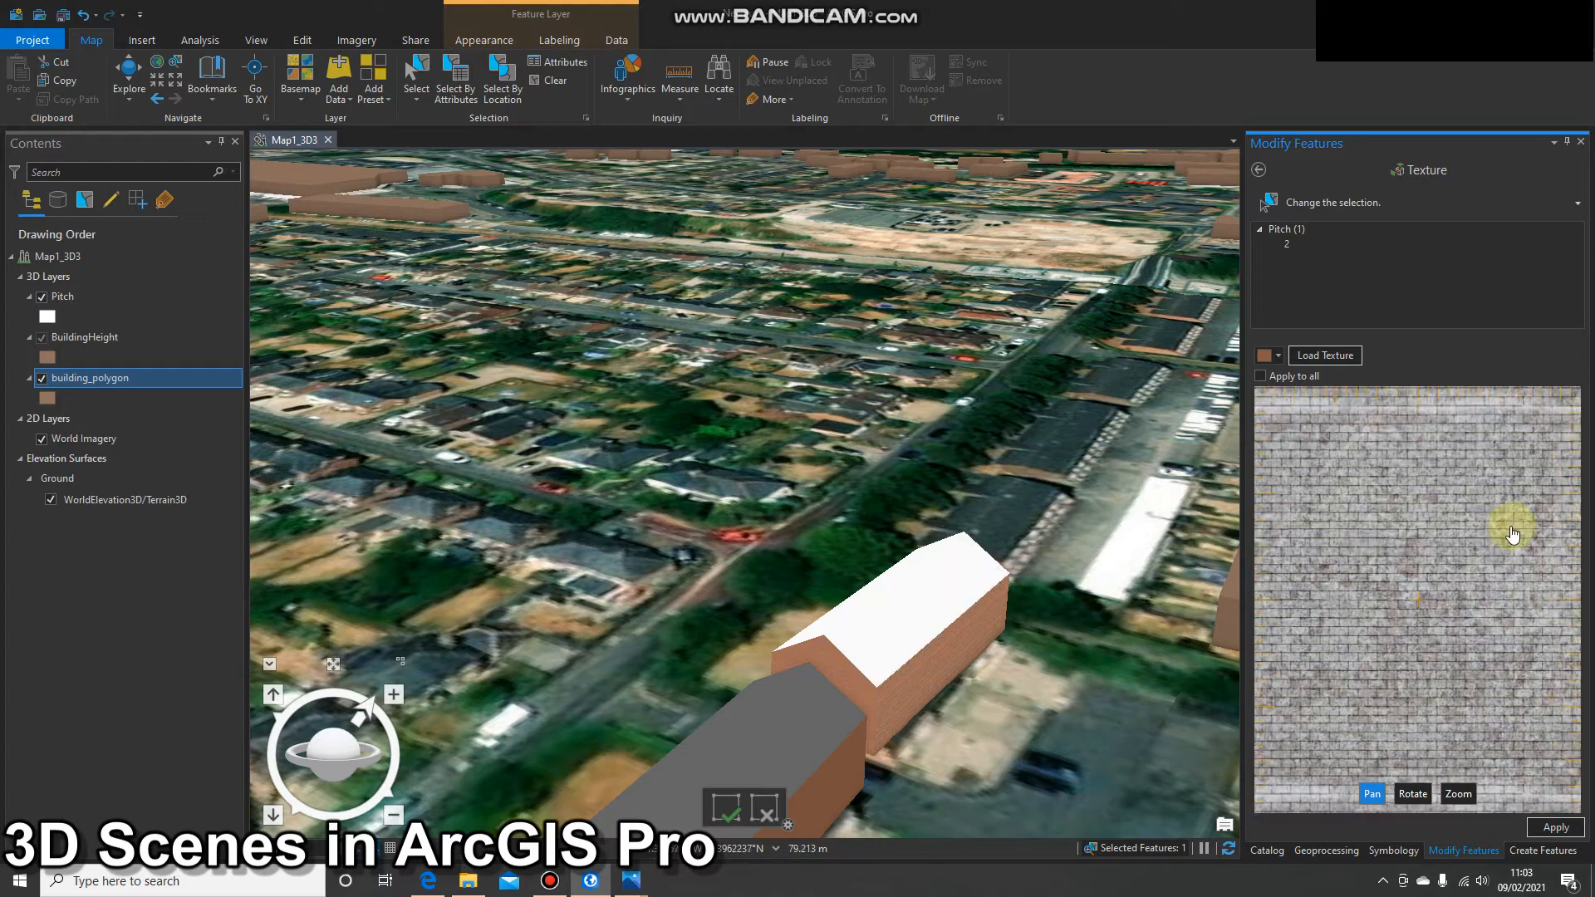
{"action": "left_click", "coordinate": [963, 593]}
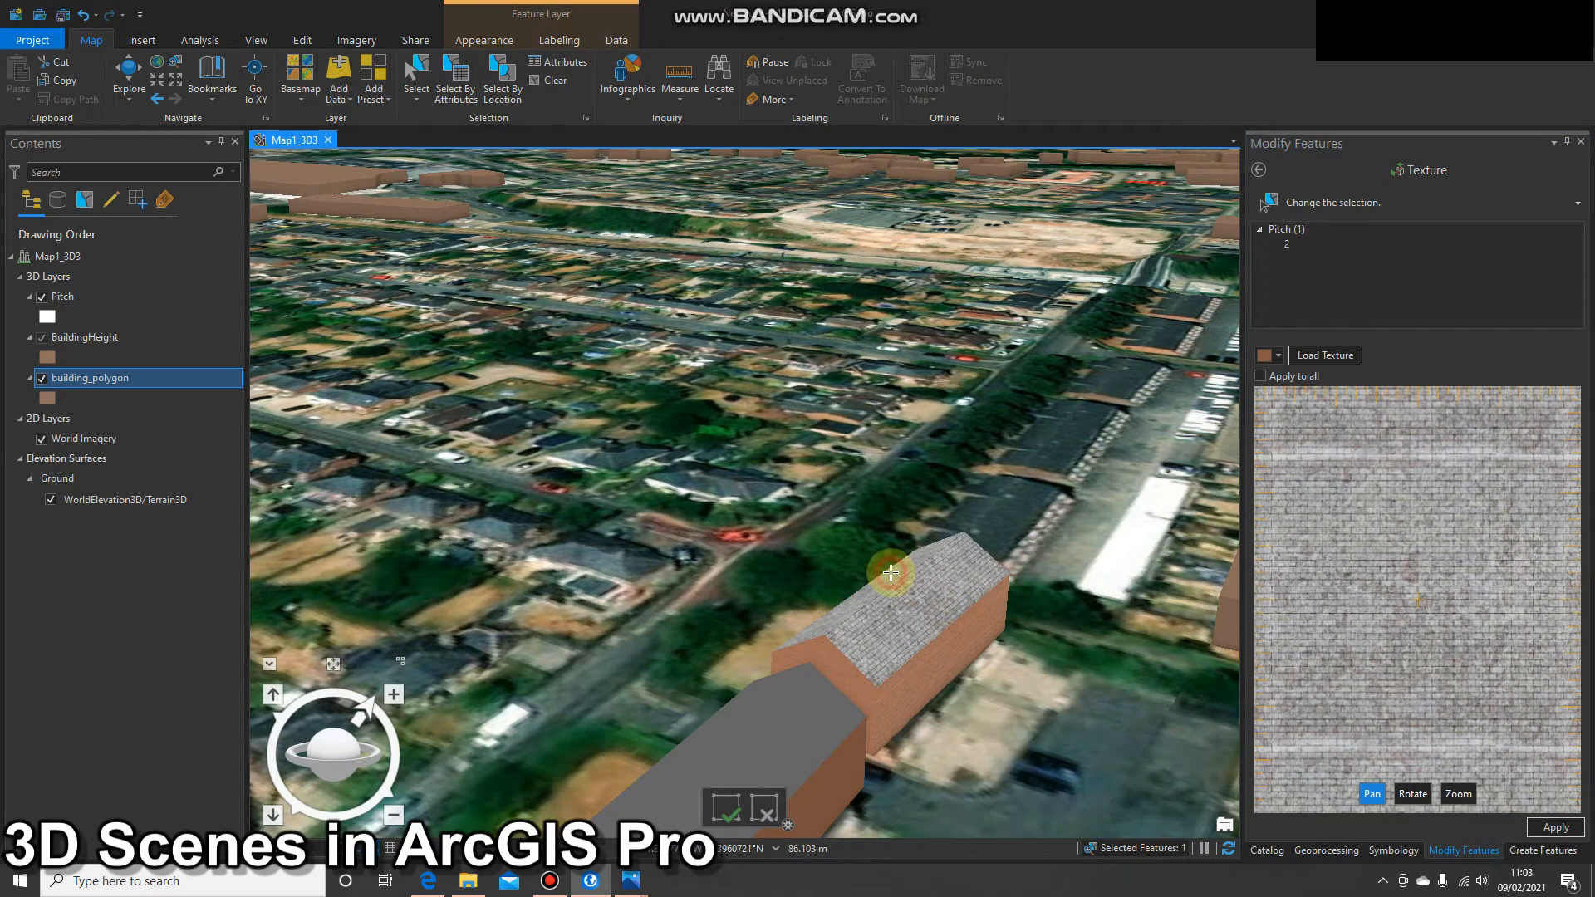
Step: Switch from texturing to exploring the scene and clear the feature selection
{"action": "left_click", "coordinate": [126, 69]}
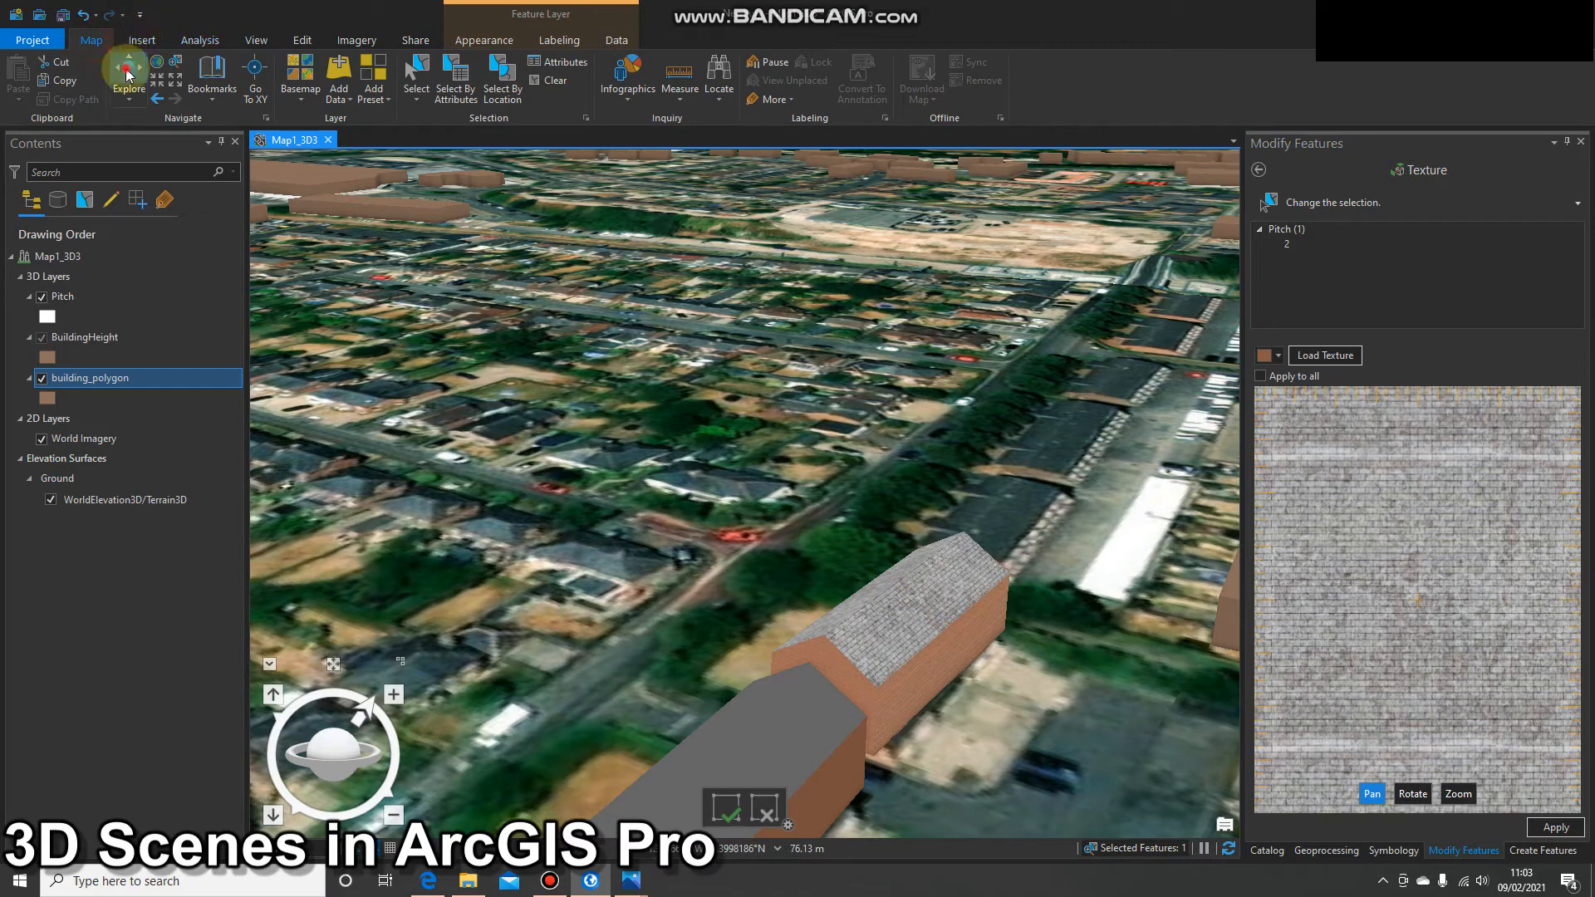
{"action": "left_click_drag", "start_coordinate": [1015, 737], "coordinate": [716, 607]}
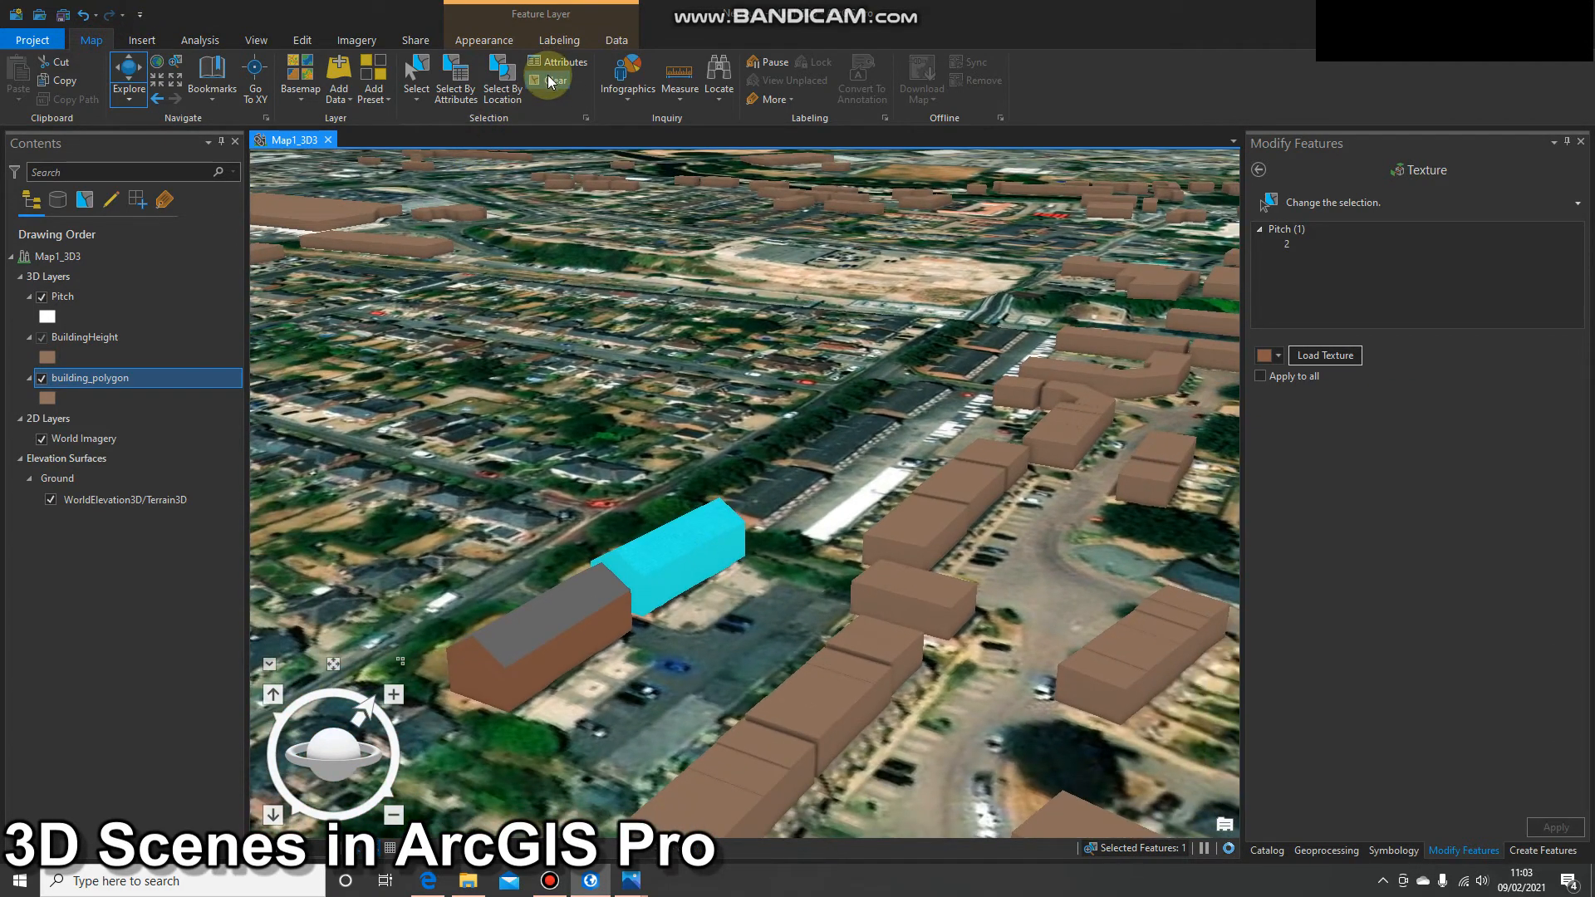
{"action": "left_click", "coordinate": [550, 80]}
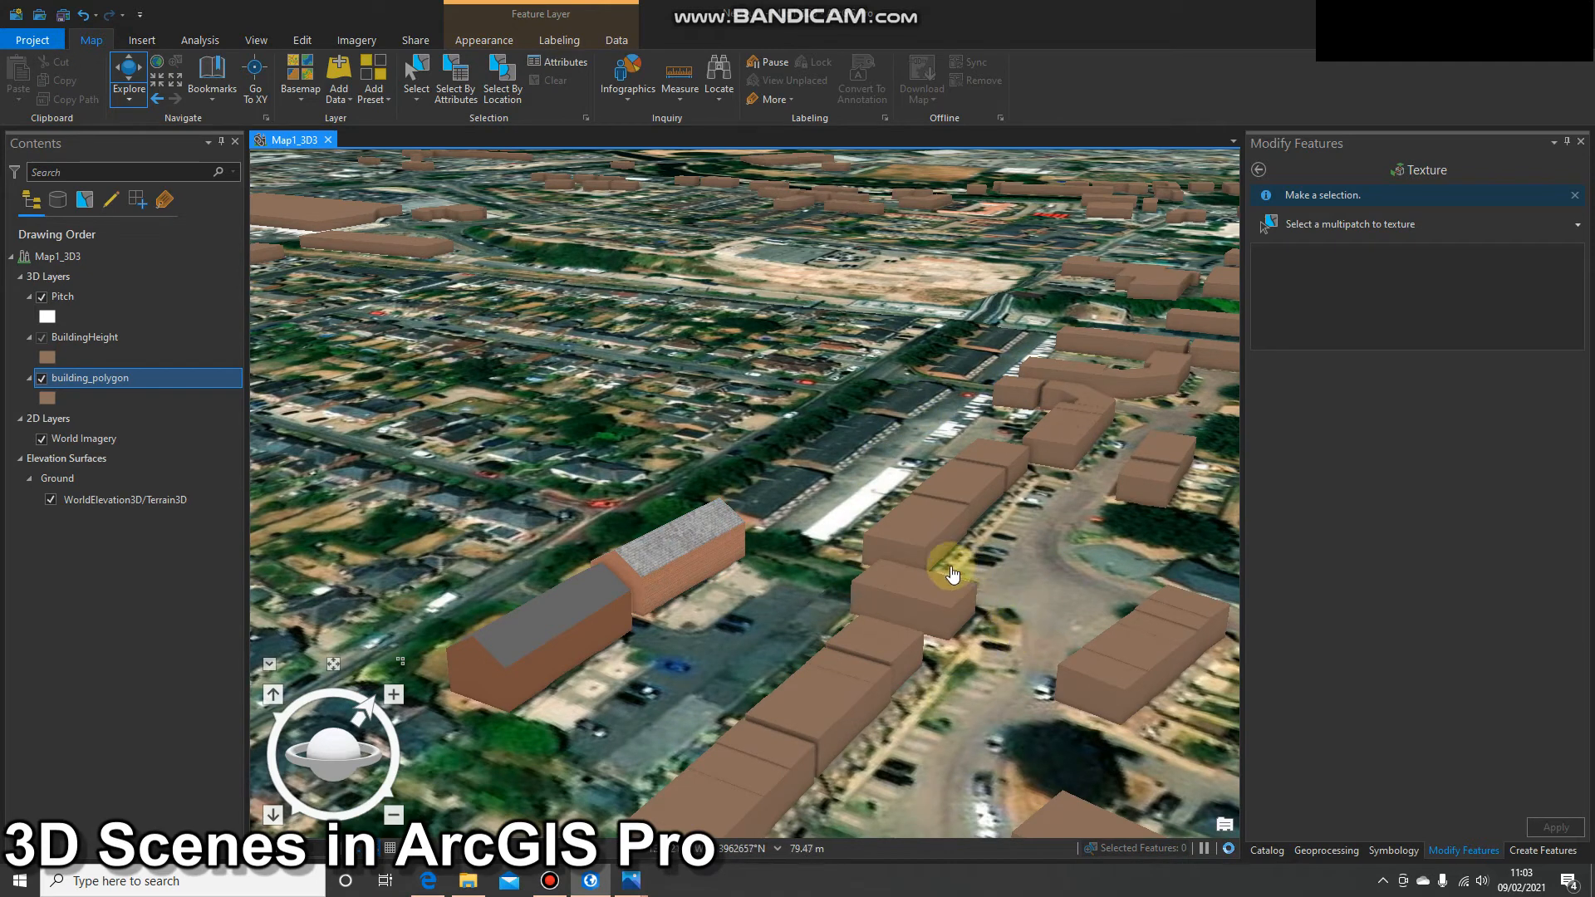
Step: Examine the textured building up close, and view the surrounding scene from farther away and from another direction
{"action": "scroll", "coordinate": [557, 644], "scroll_direction": "up", "scroll_amount": 2}
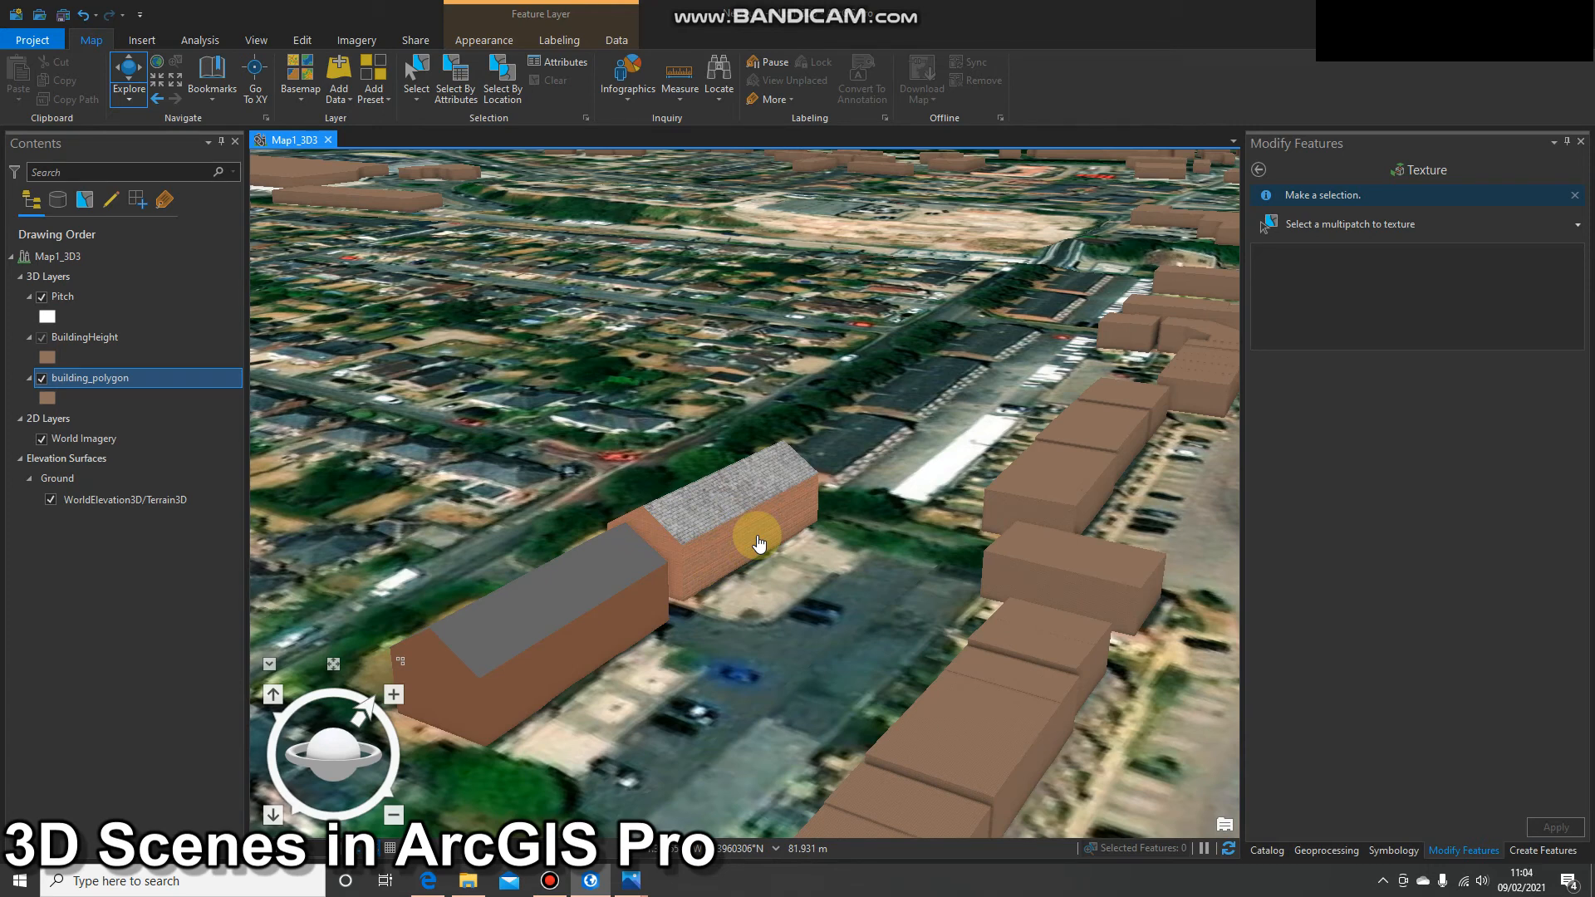
{"action": "scroll", "coordinate": [826, 556], "scroll_direction": "down", "scroll_amount": 5}
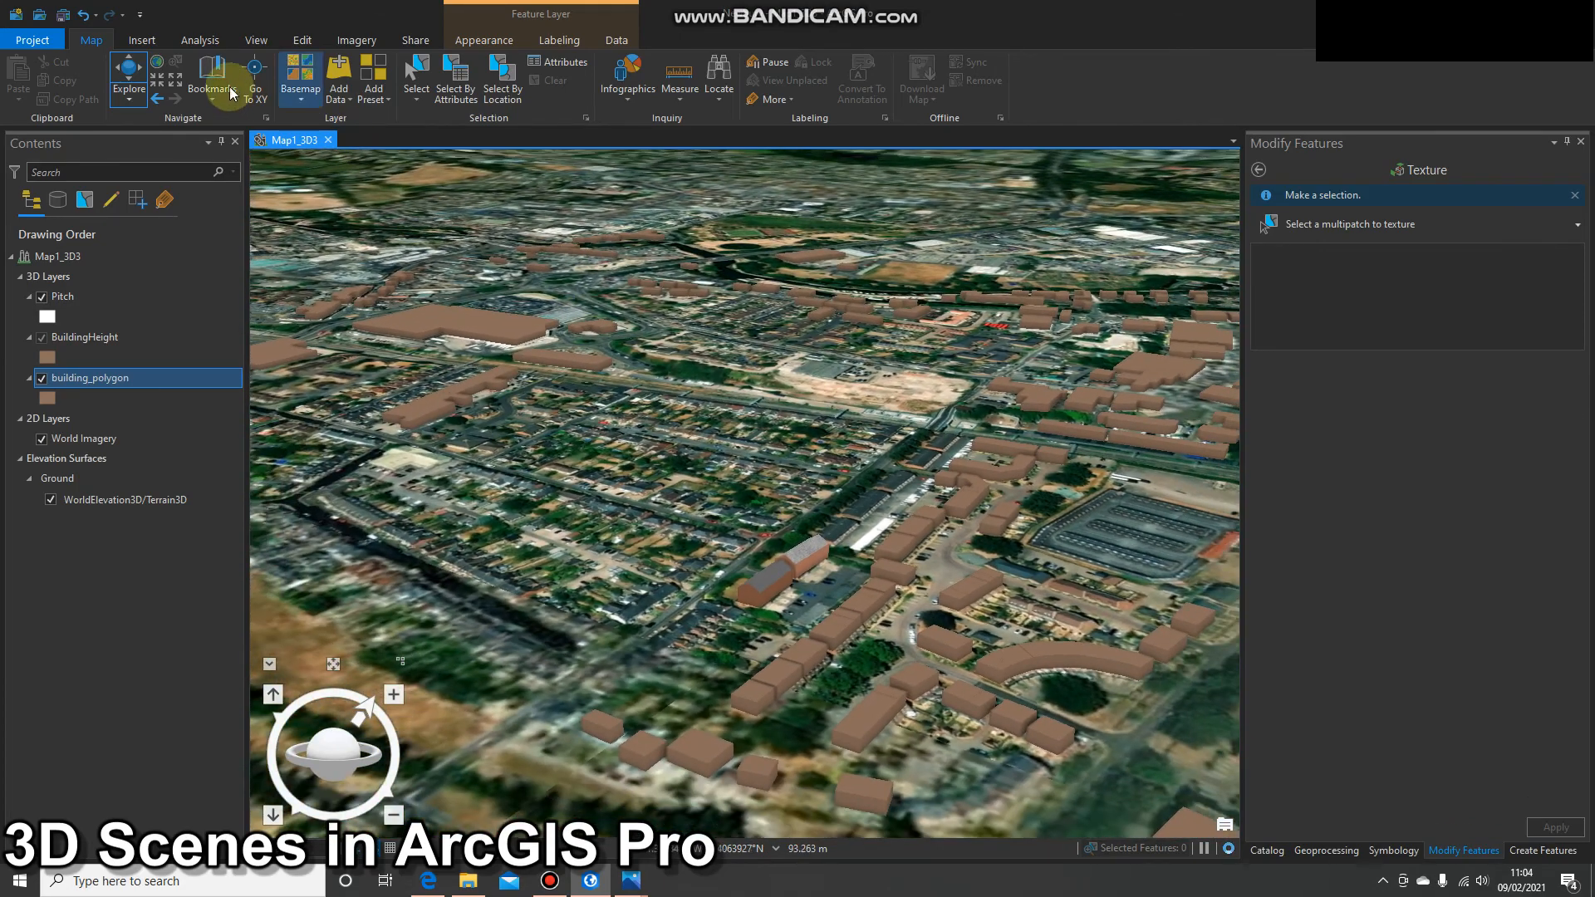
{"action": "left_click", "coordinate": [130, 66]}
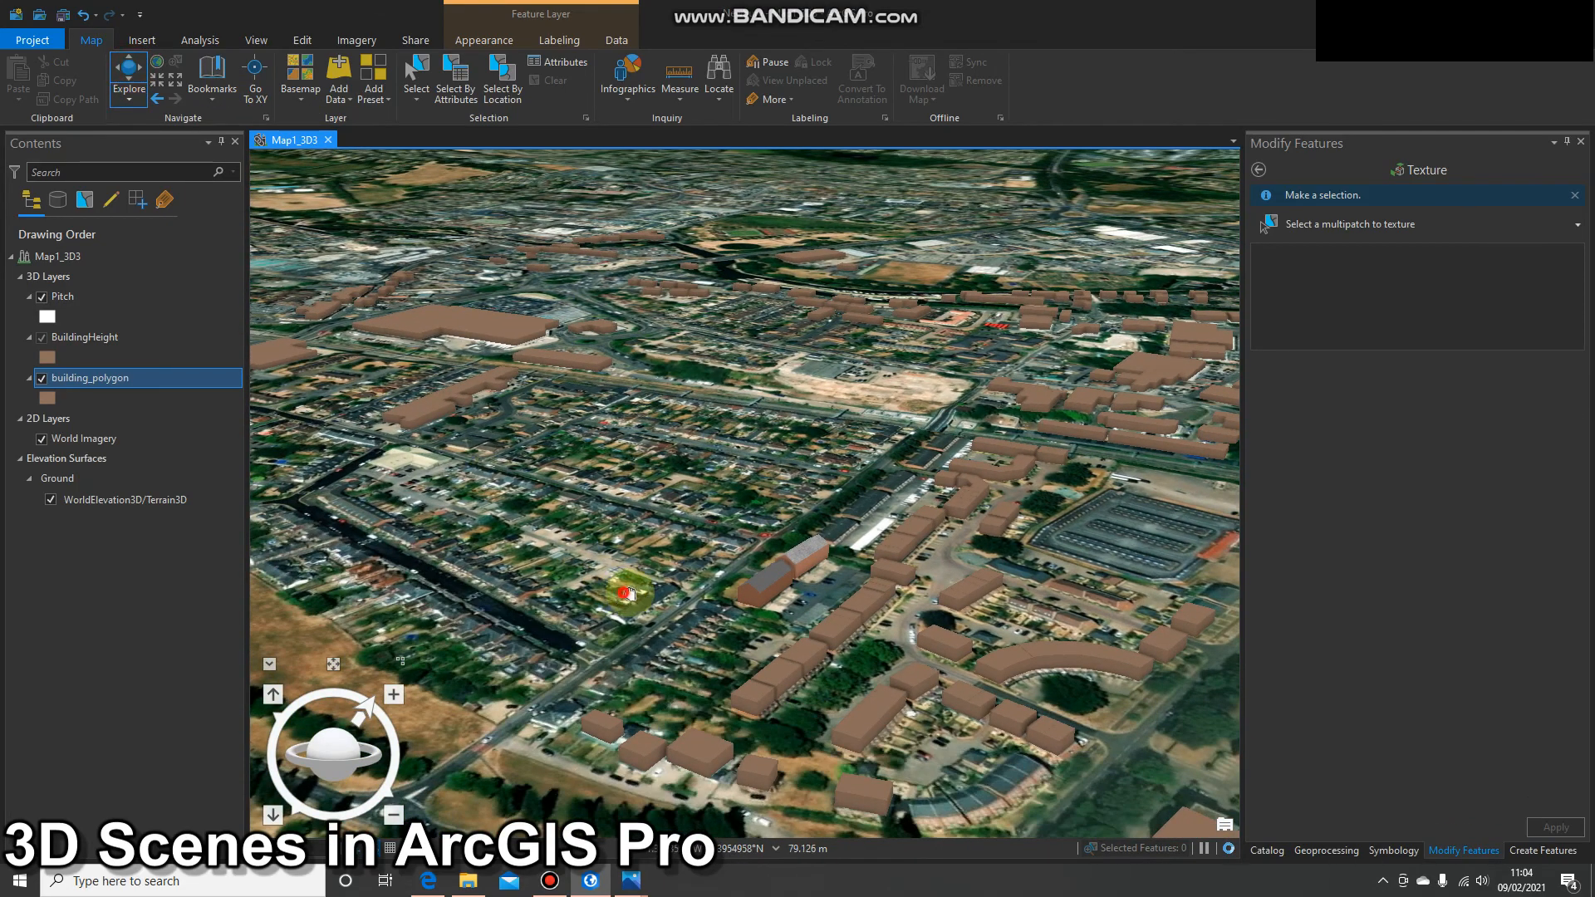
{"action": "left_click_drag", "start_coordinate": [612, 615], "coordinate": [673, 595]}
{"action": "mouse_move", "coordinate": [673, 596]}
{"action": "middle_mouse_down"}
{"action": "mouse_move", "coordinate": [885, 650]}
{"action": "mouse_move", "coordinate": [1193, 616]}
{"action": "middle_mouse_up"}
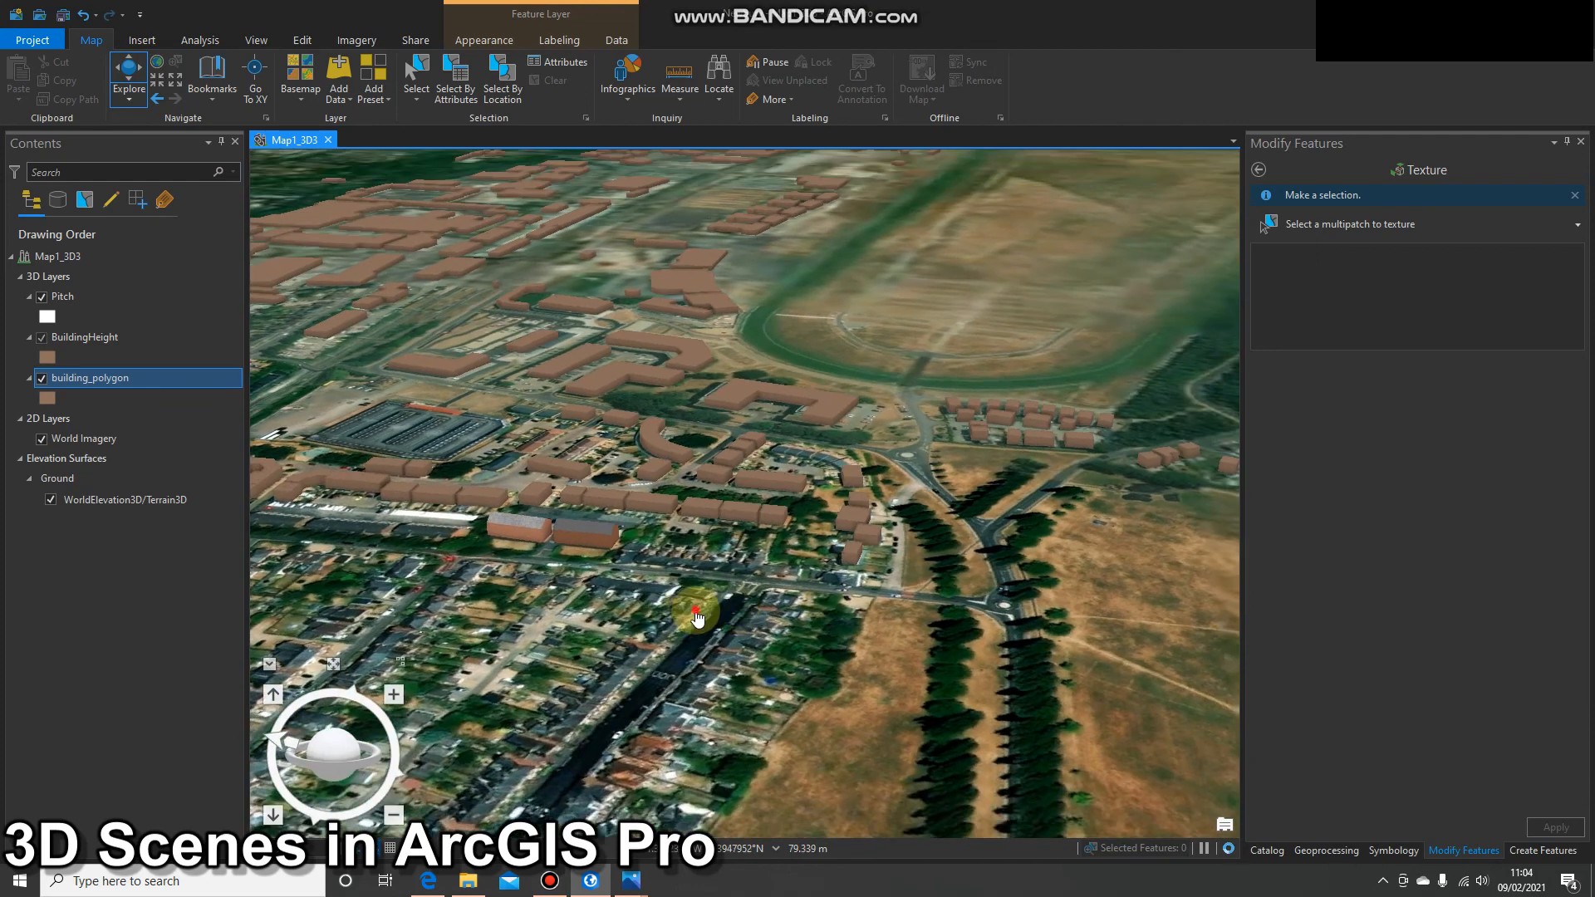
{"action": "mouse_move", "coordinate": [696, 617]}
{"action": "left_mouse_down"}
{"action": "mouse_move", "coordinate": [671, 522]}
{"action": "mouse_move", "coordinate": [656, 534]}
{"action": "left_mouse_up"}
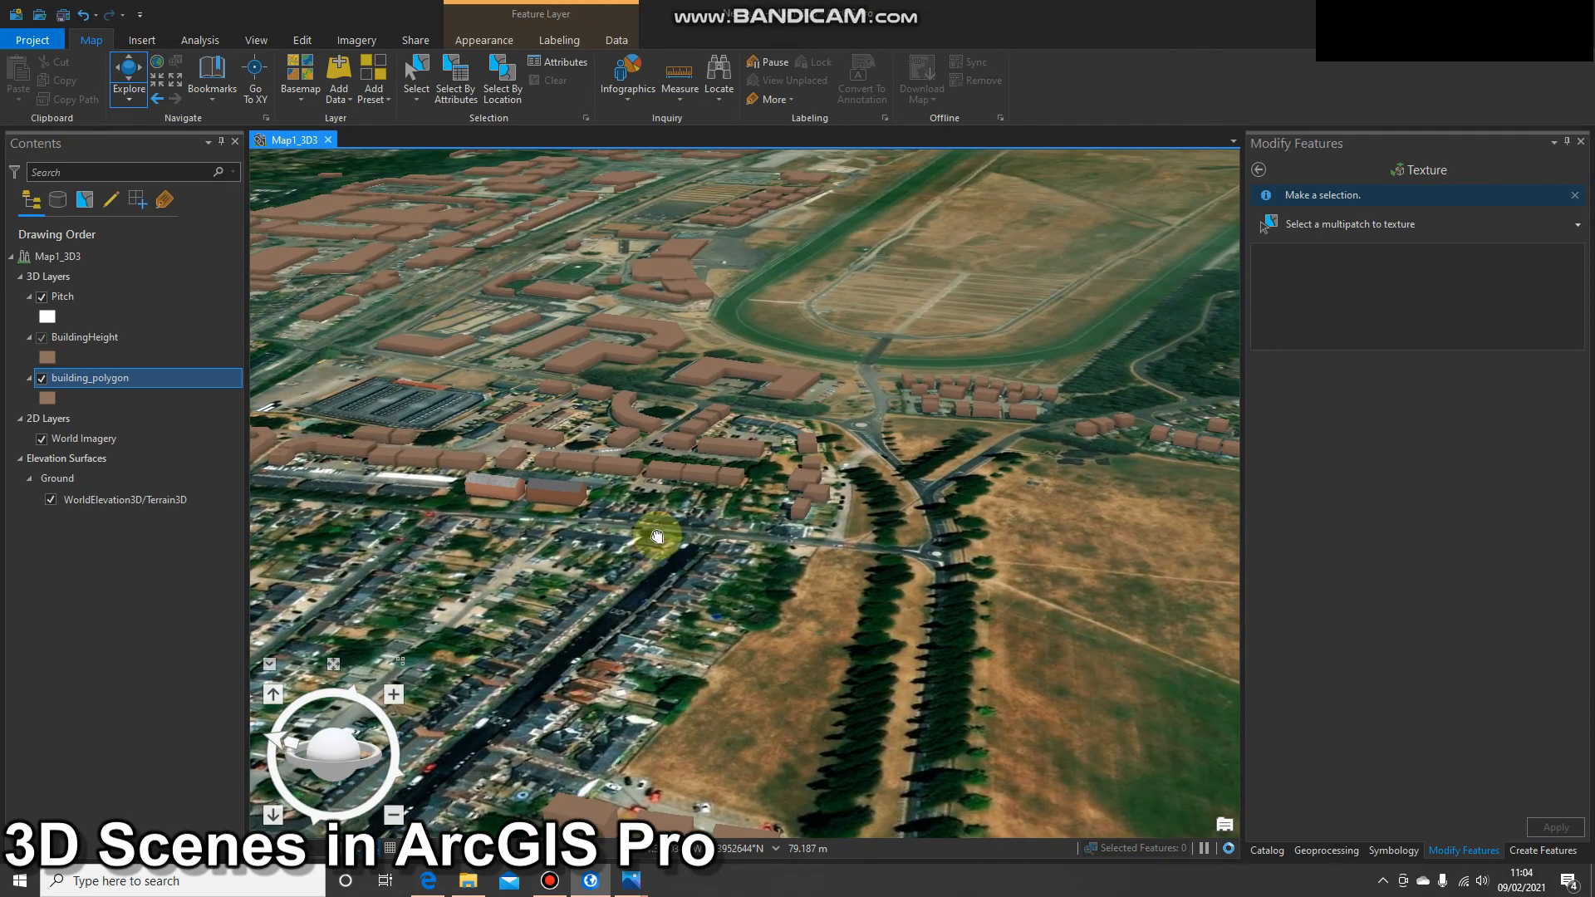